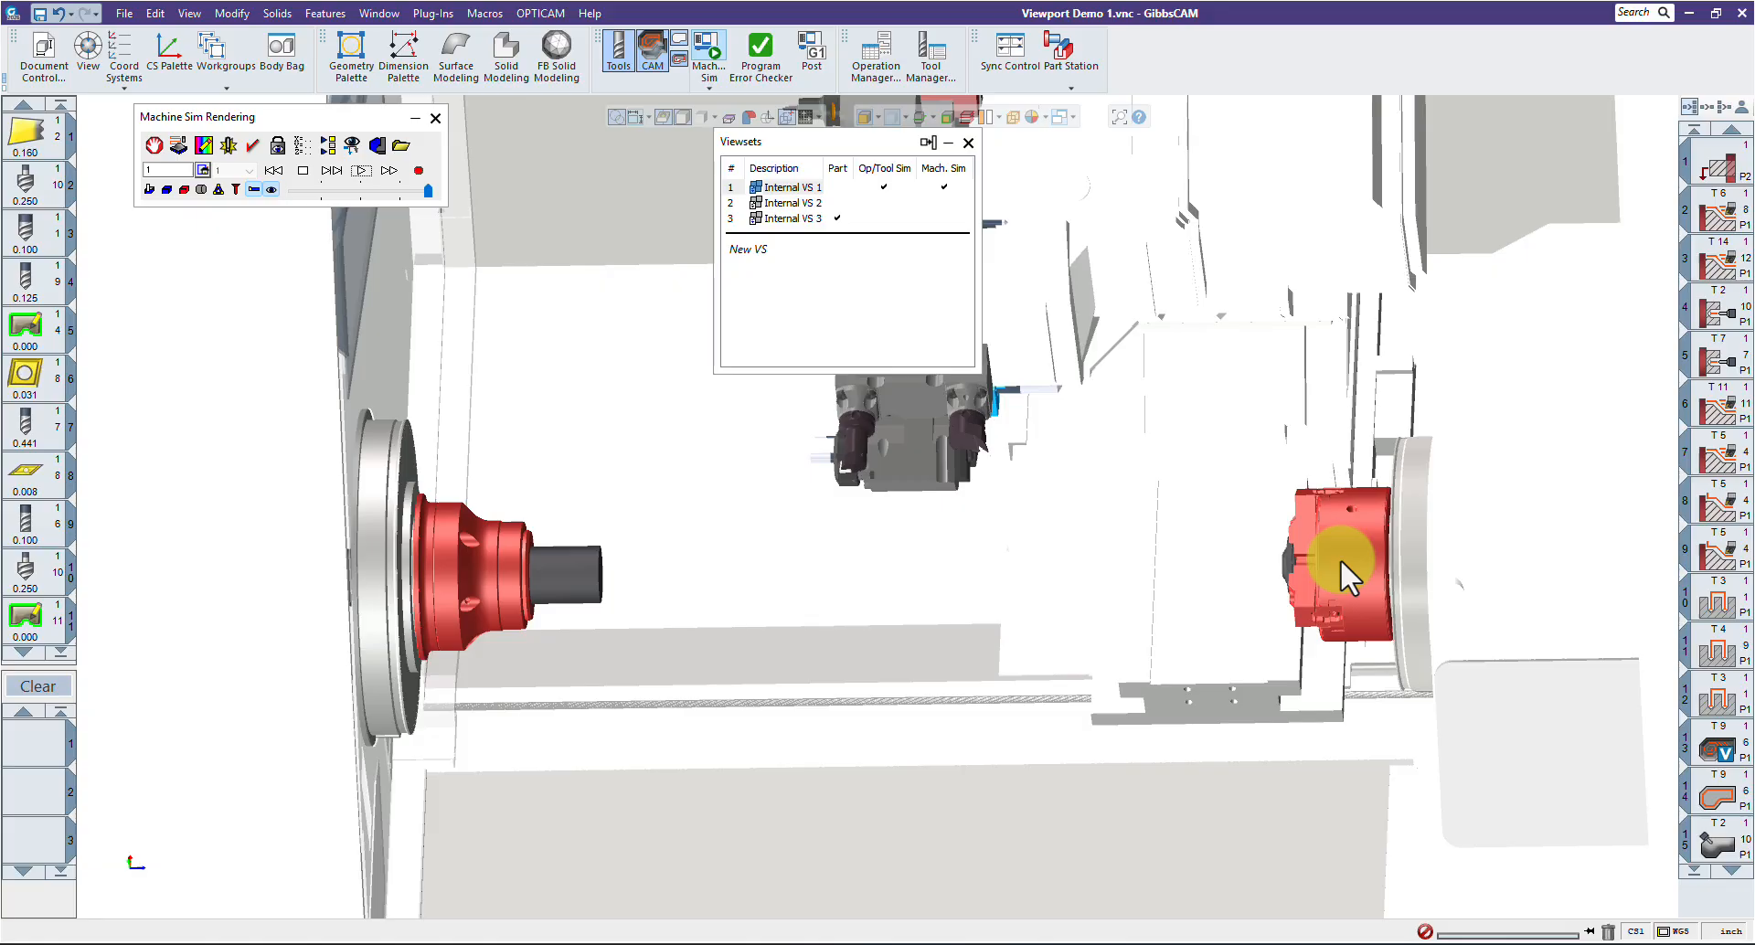
# Step: Exit the machine simulation and close the Viewsets list
pyautogui.moveTo(1375, 552); pyautogui.dragTo(1436, 576, button='middle')
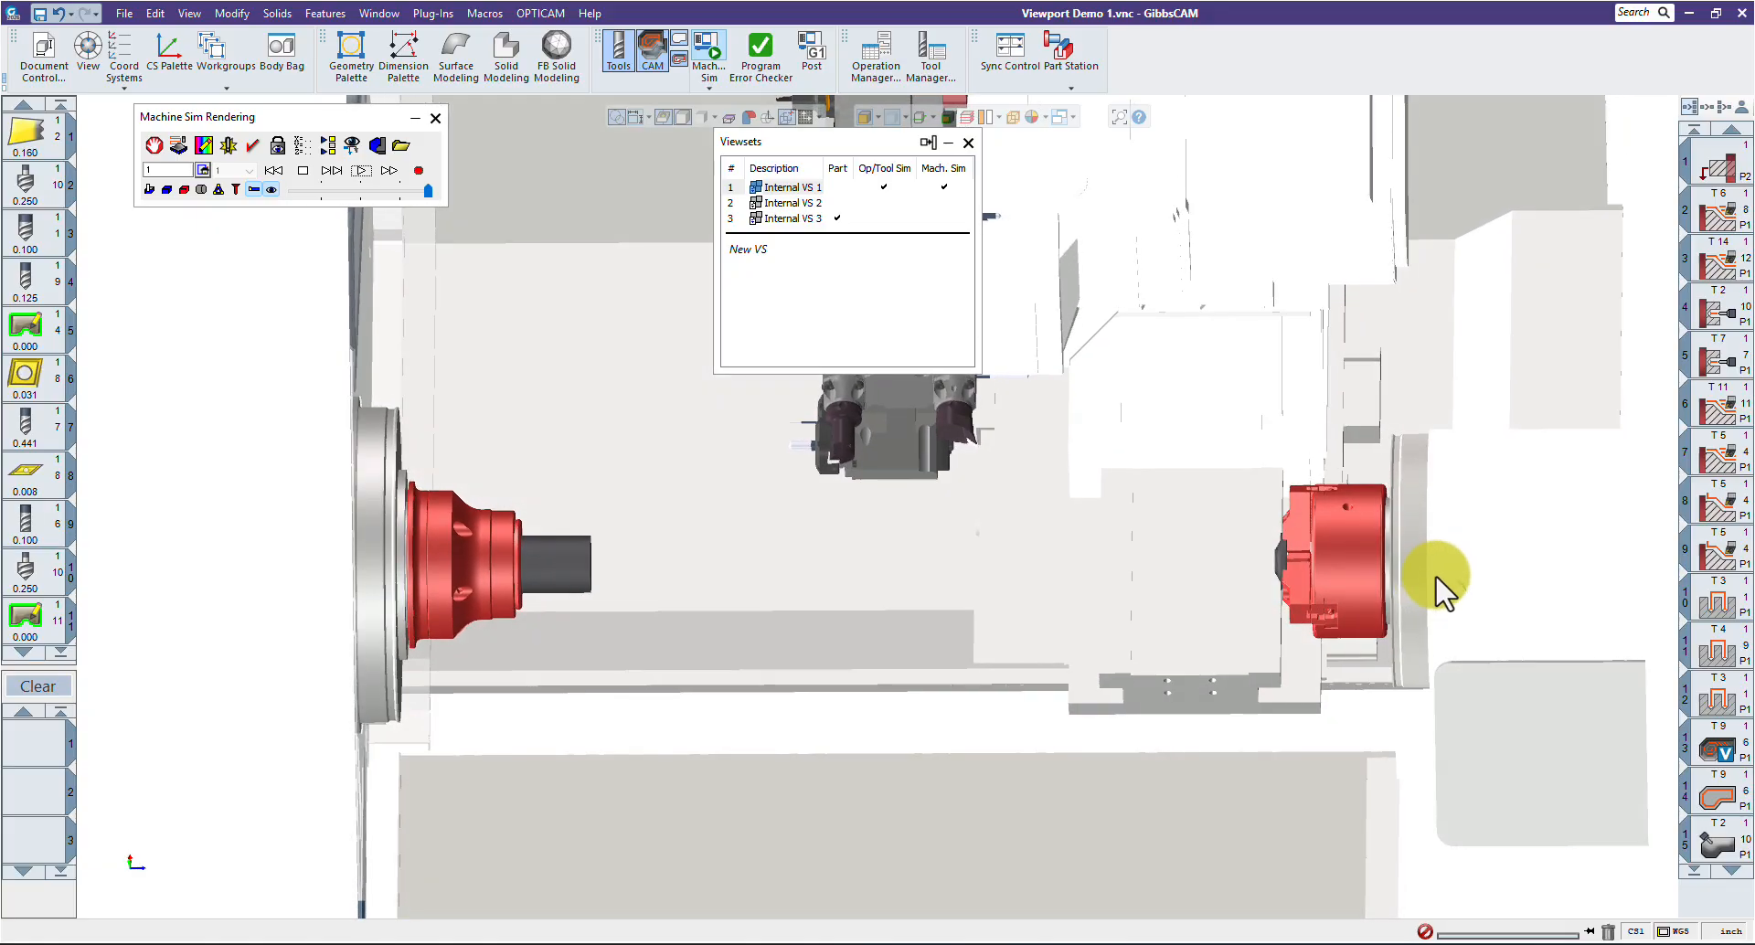
pyautogui.click(436, 118)
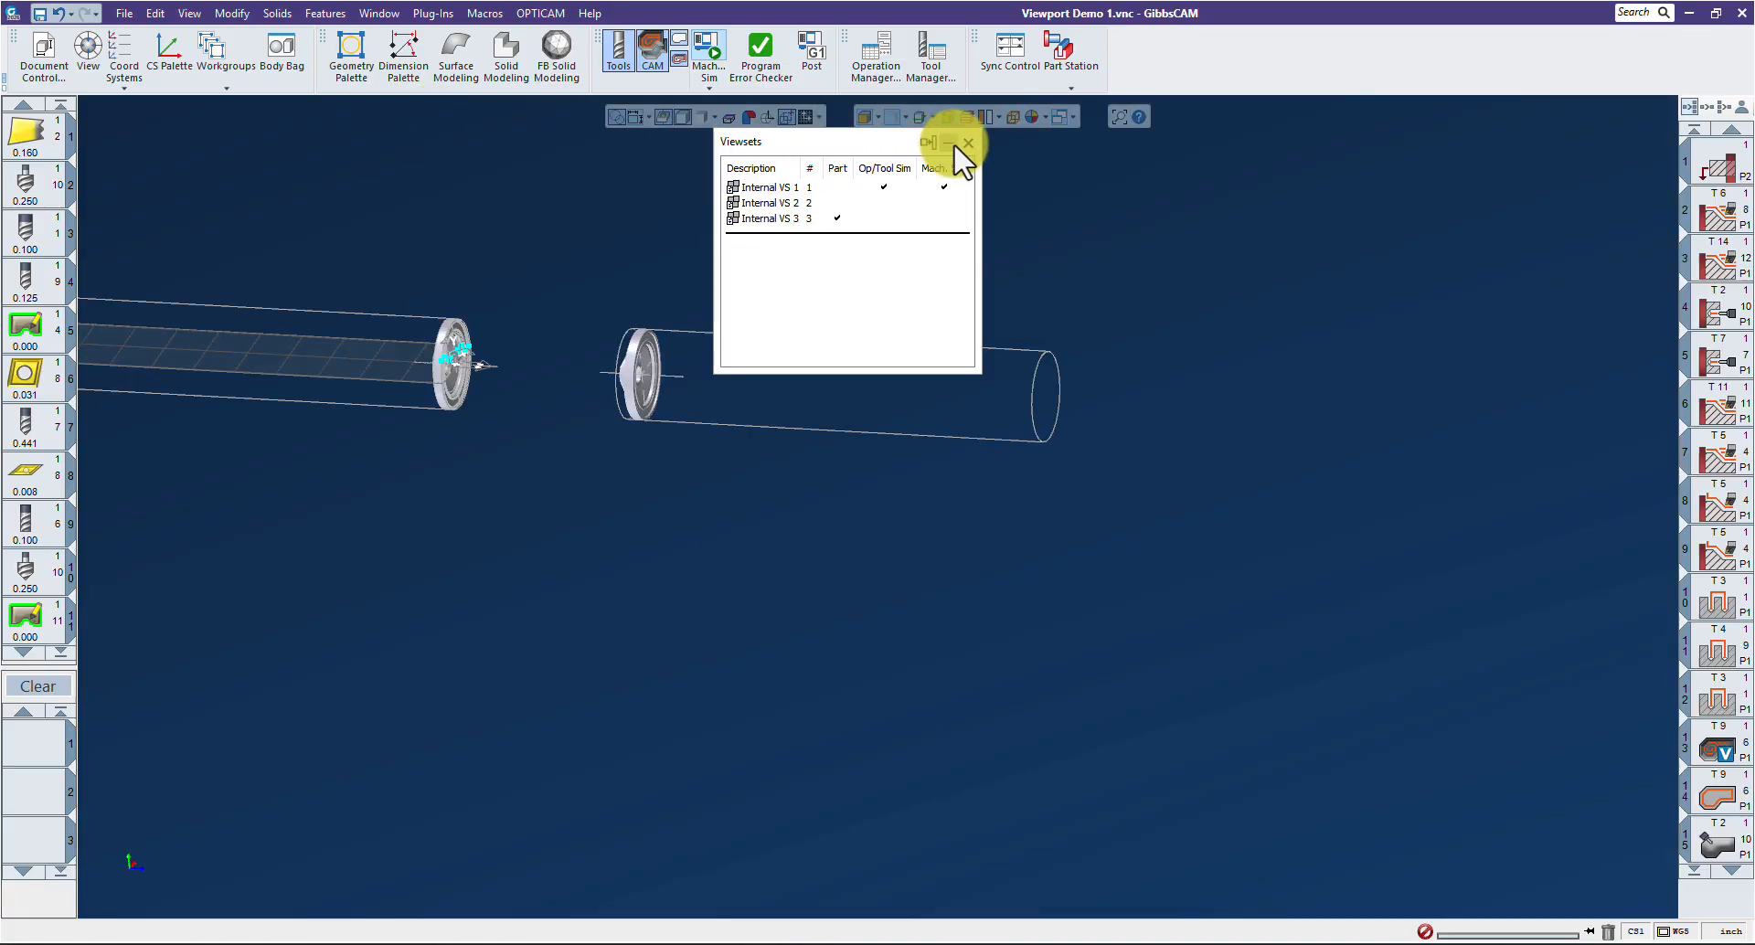
pyautogui.click(969, 143)
# Step: Reopen the Viewsets list and switch the part display through Internal VS 1, 2 and 3, finishing on Internal VS 1
pyautogui.moveTo(259, 250); pyautogui.dragTo(729, 482)
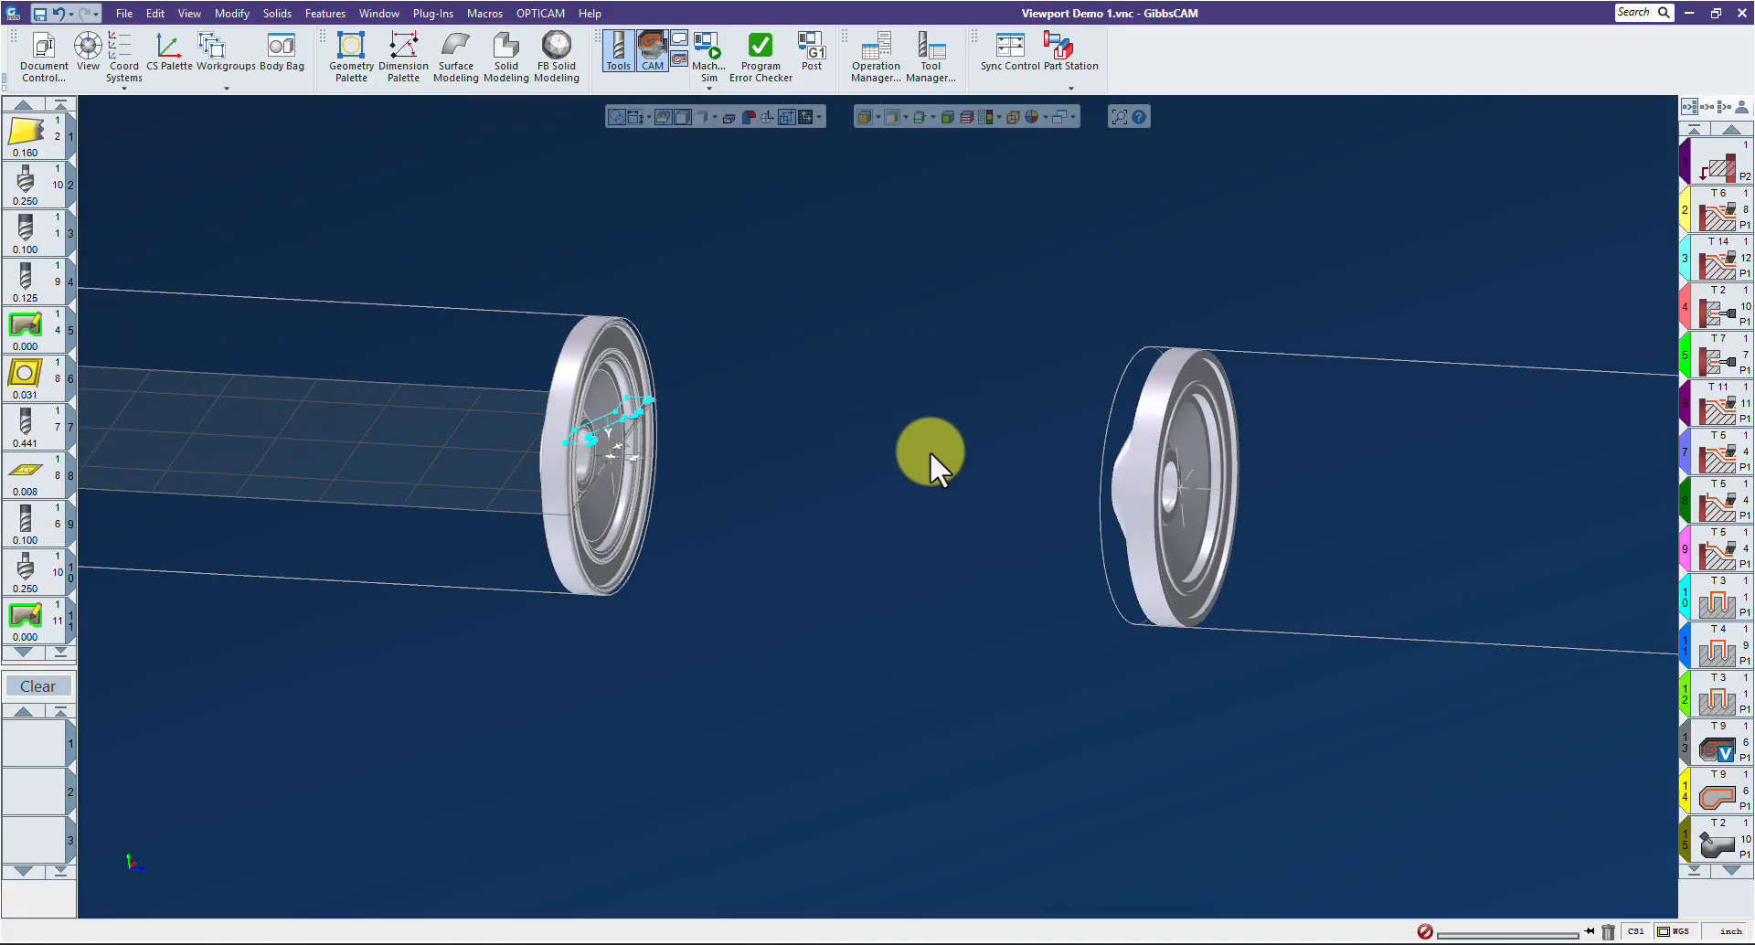
pyautogui.moveTo(957, 424); pyautogui.dragTo(905, 558, button='middle')
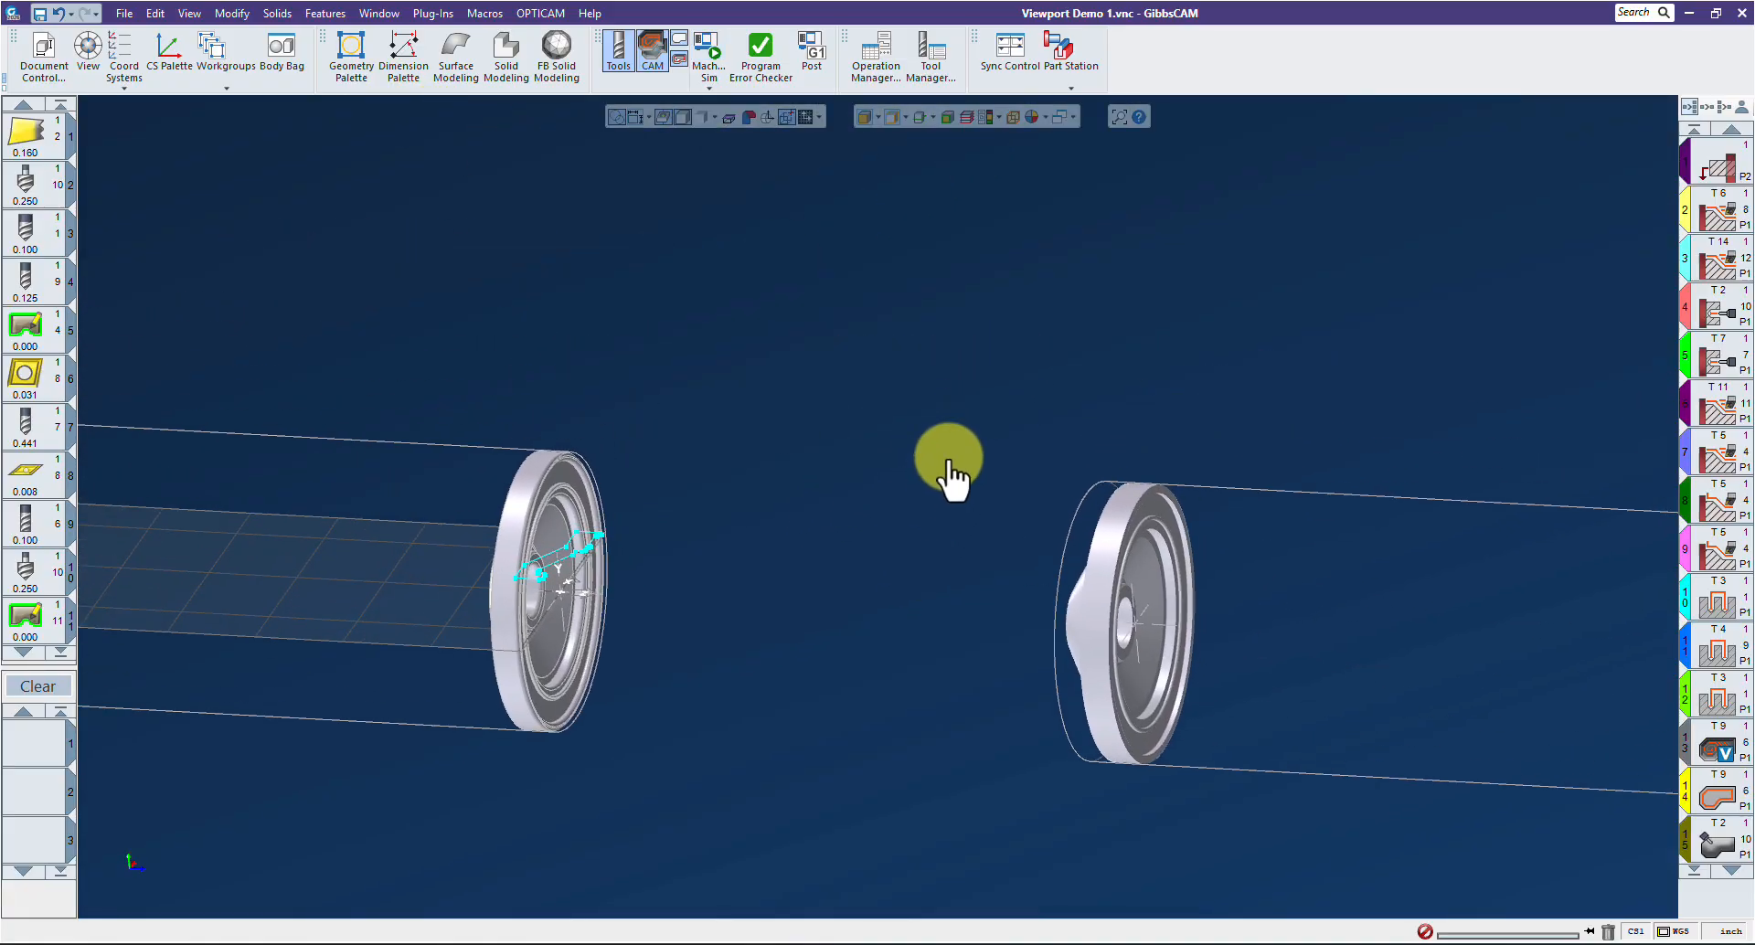
pyautogui.click(1059, 117)
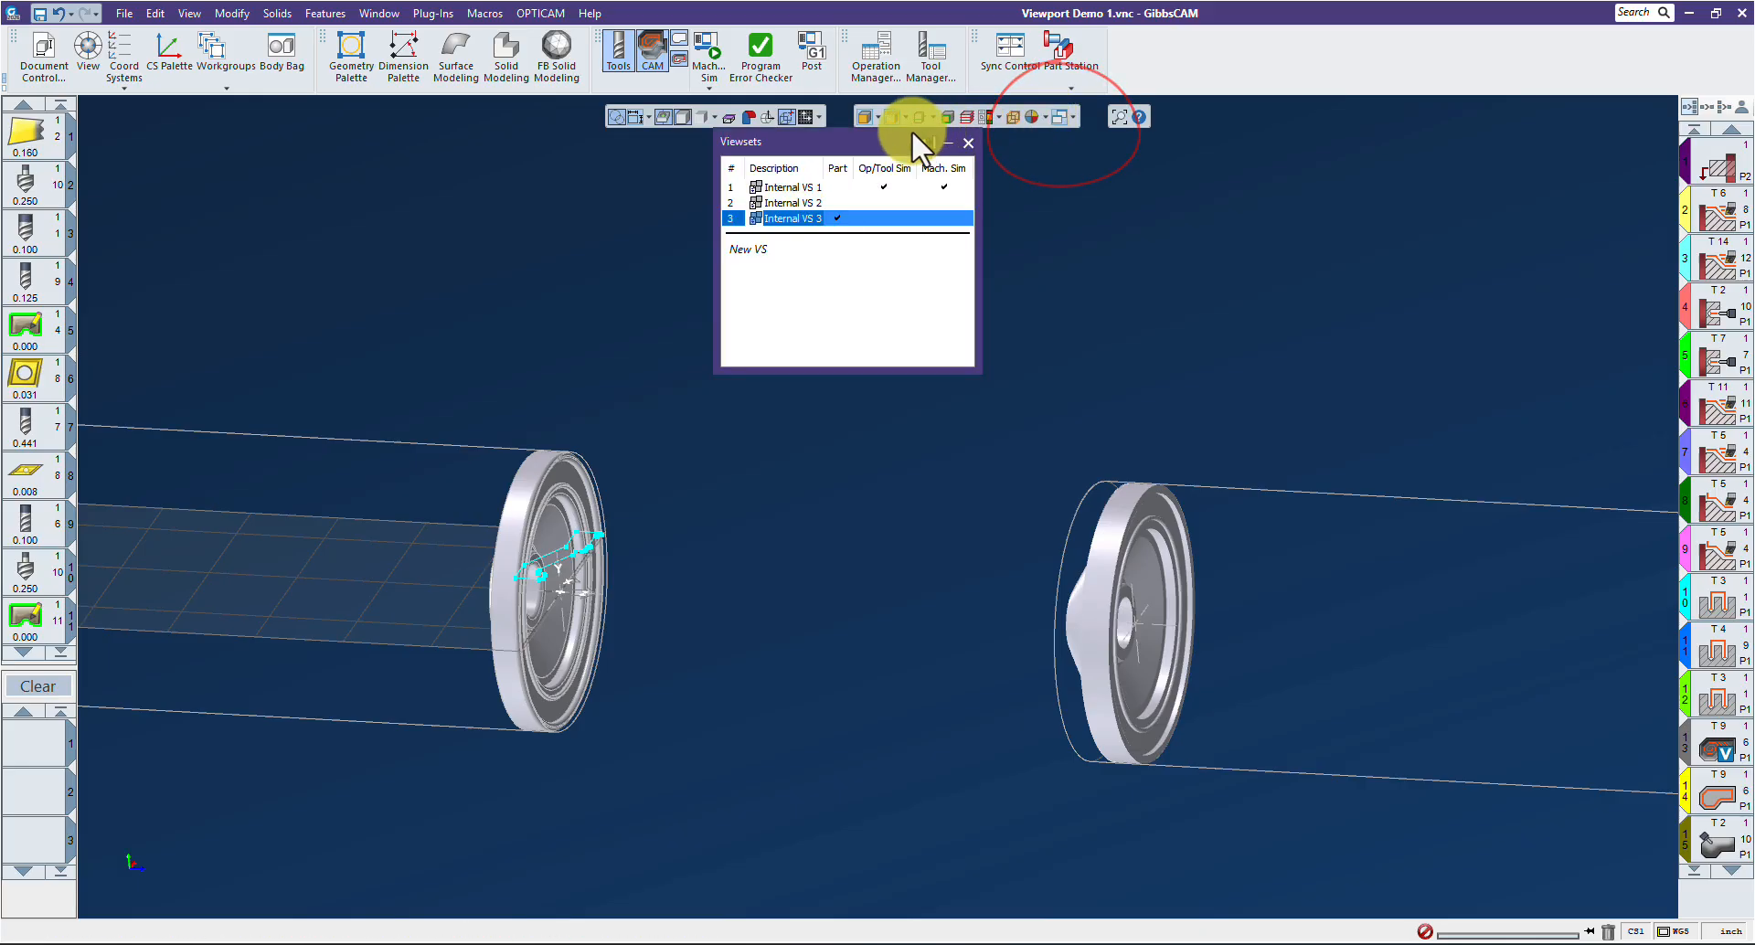
pyautogui.moveTo(876, 151); pyautogui.dragTo(873, 184)
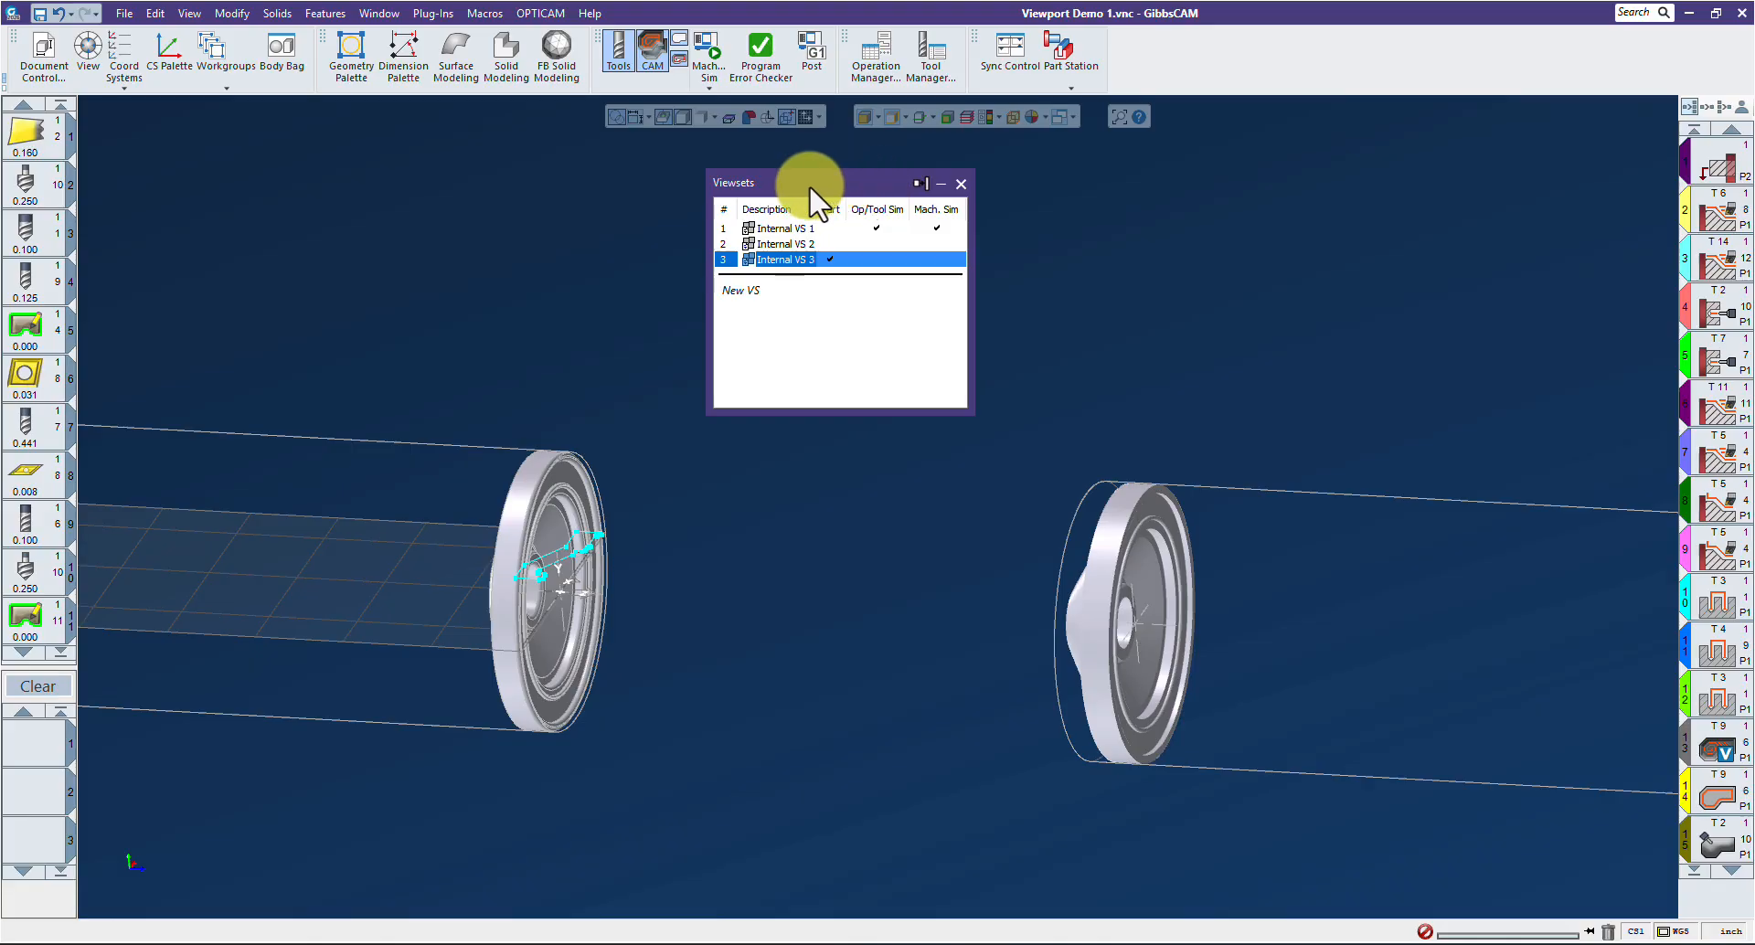
pyautogui.click(779, 228)
pyautogui.click(780, 244)
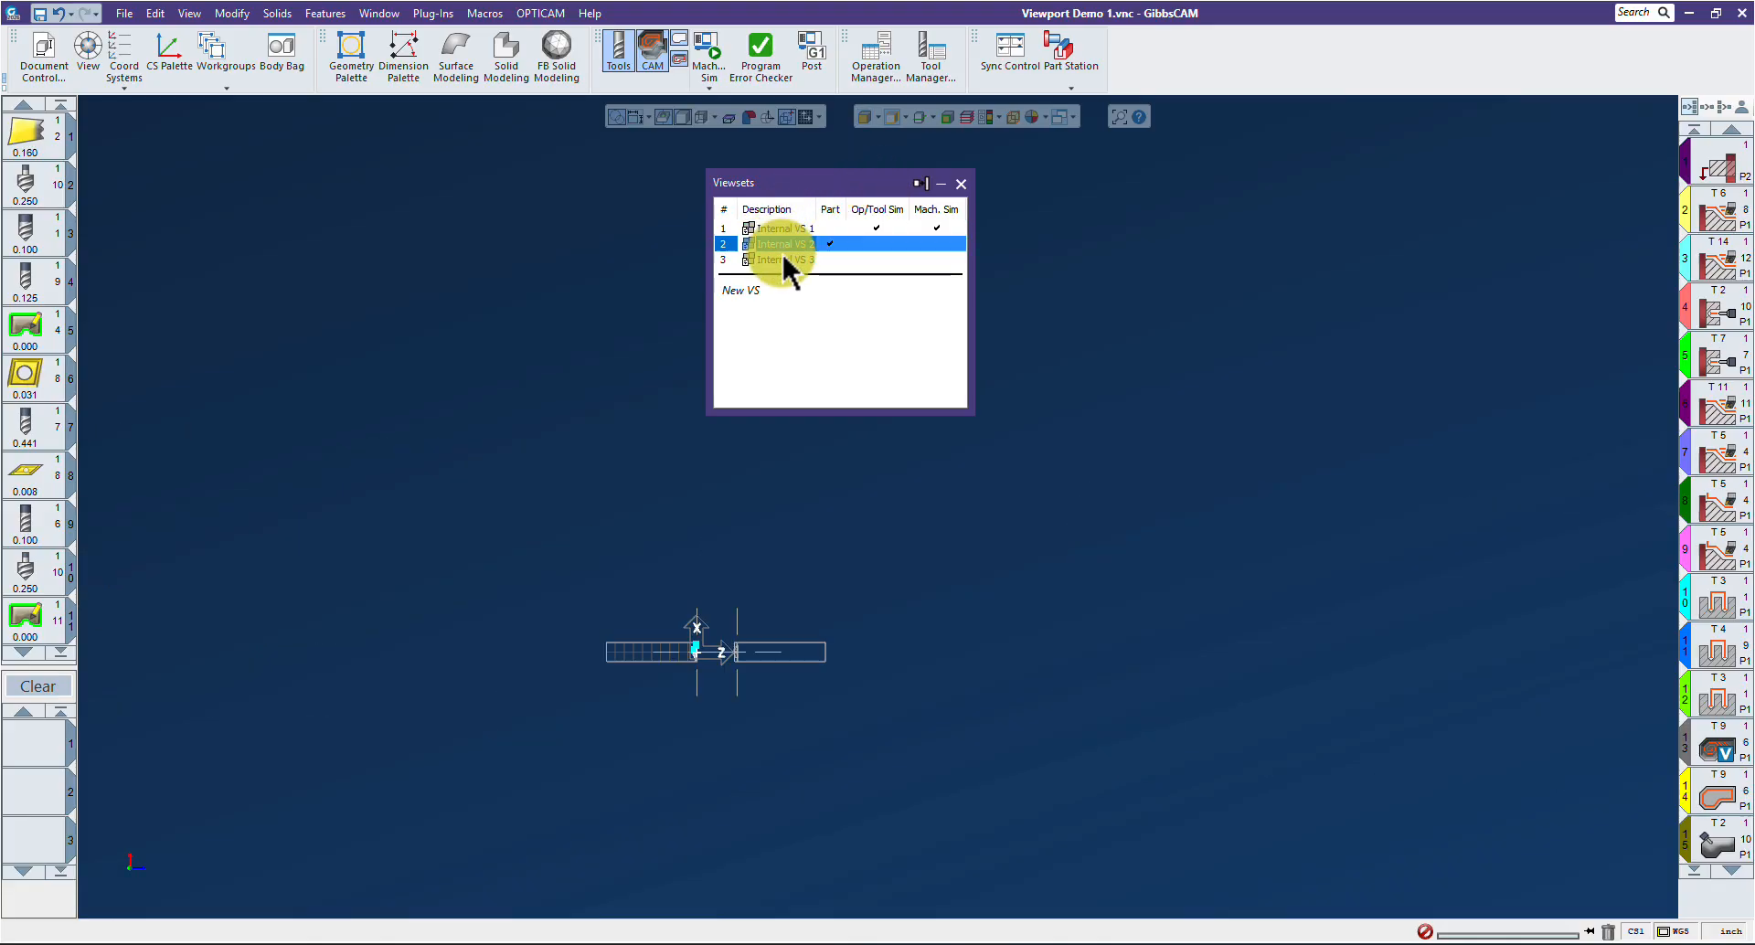
pyautogui.click(781, 260)
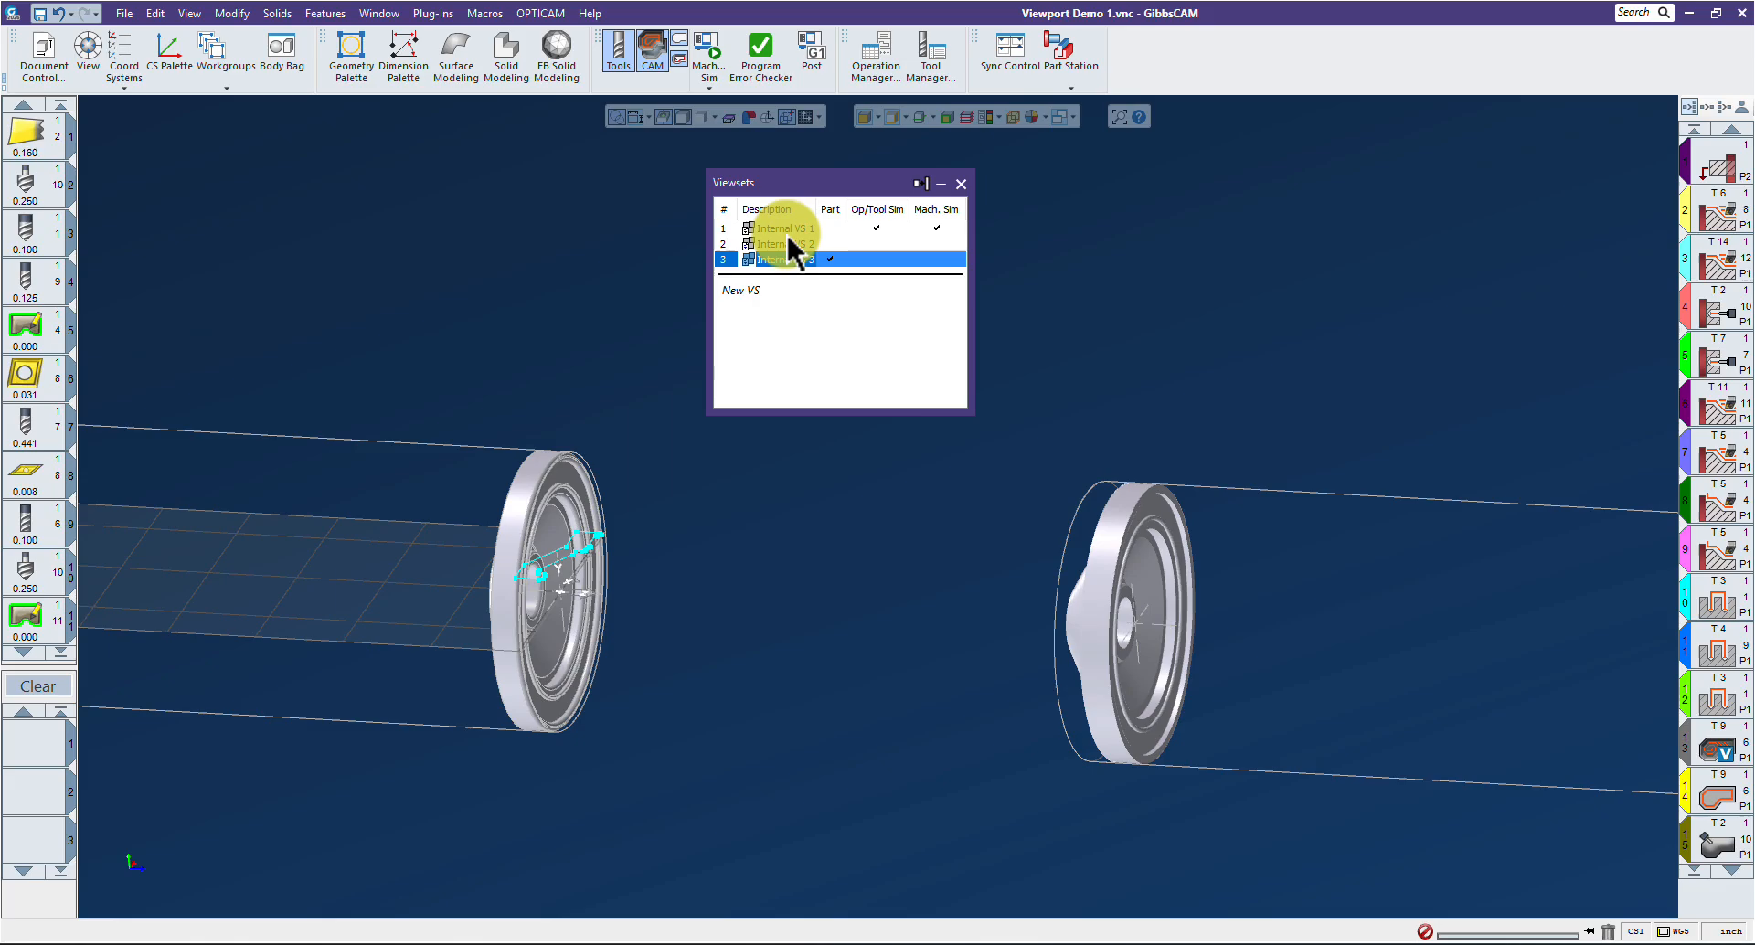
pyautogui.click(786, 228)
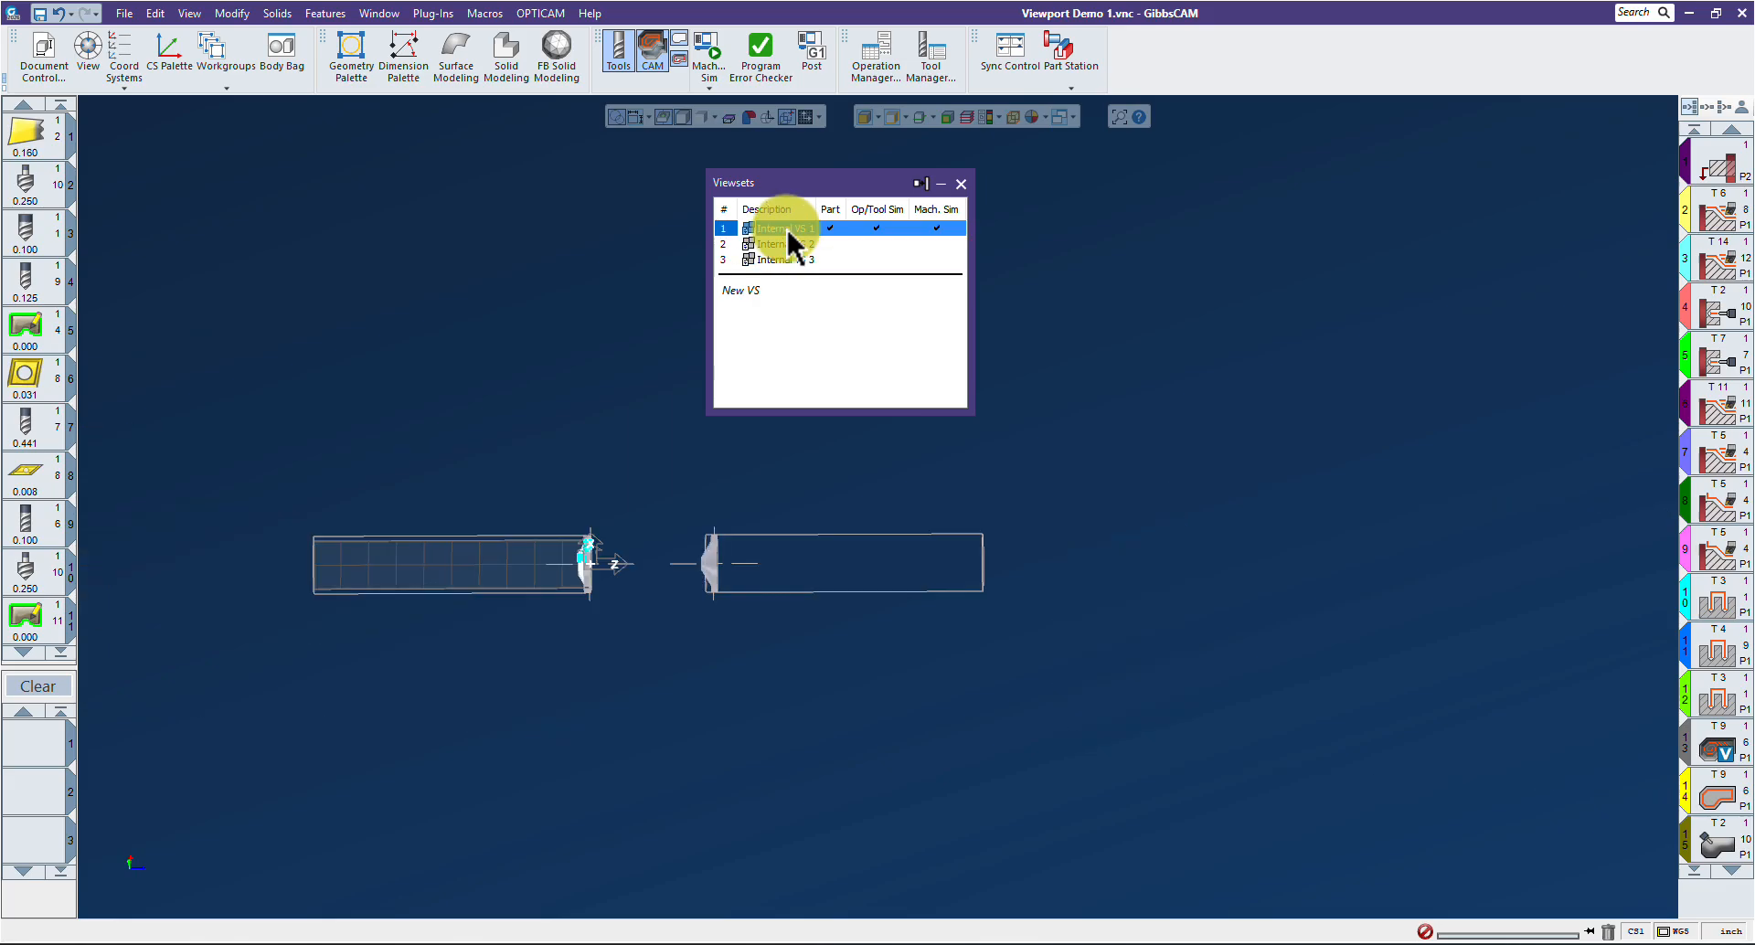
pyautogui.moveTo(486, 454); pyautogui.dragTo(854, 684)
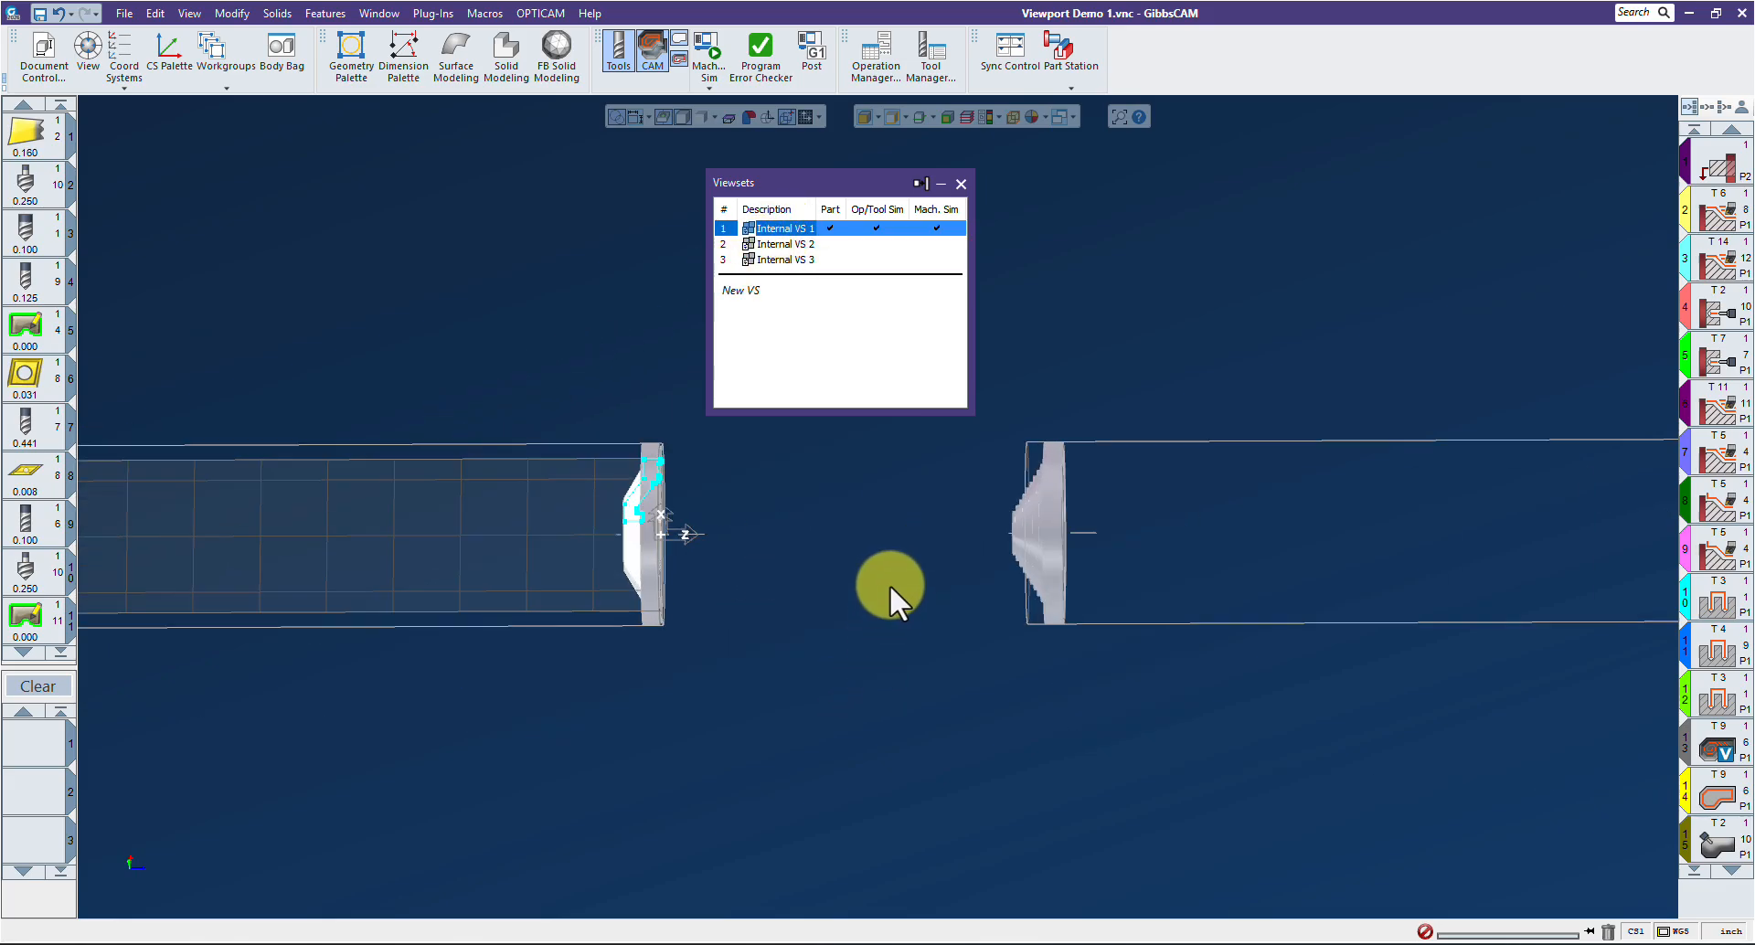
pyautogui.moveTo(1130, 565); pyautogui.dragTo(1125, 647, button='middle')
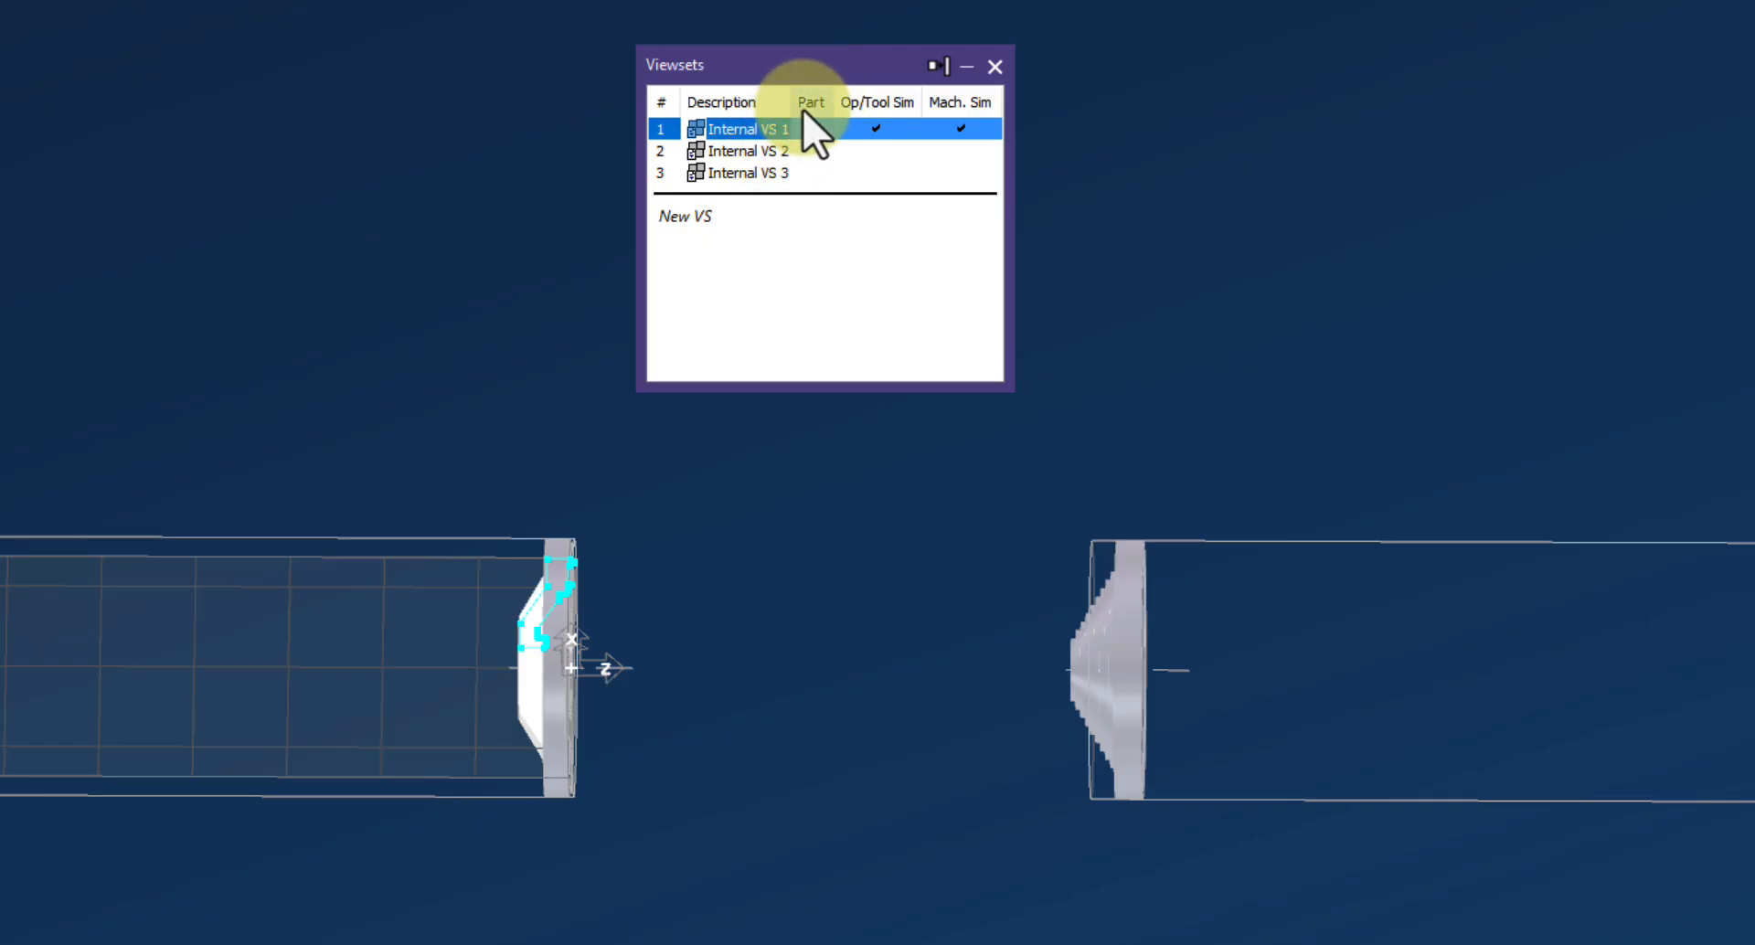
pyautogui.click(809, 126)
pyautogui.click(867, 108)
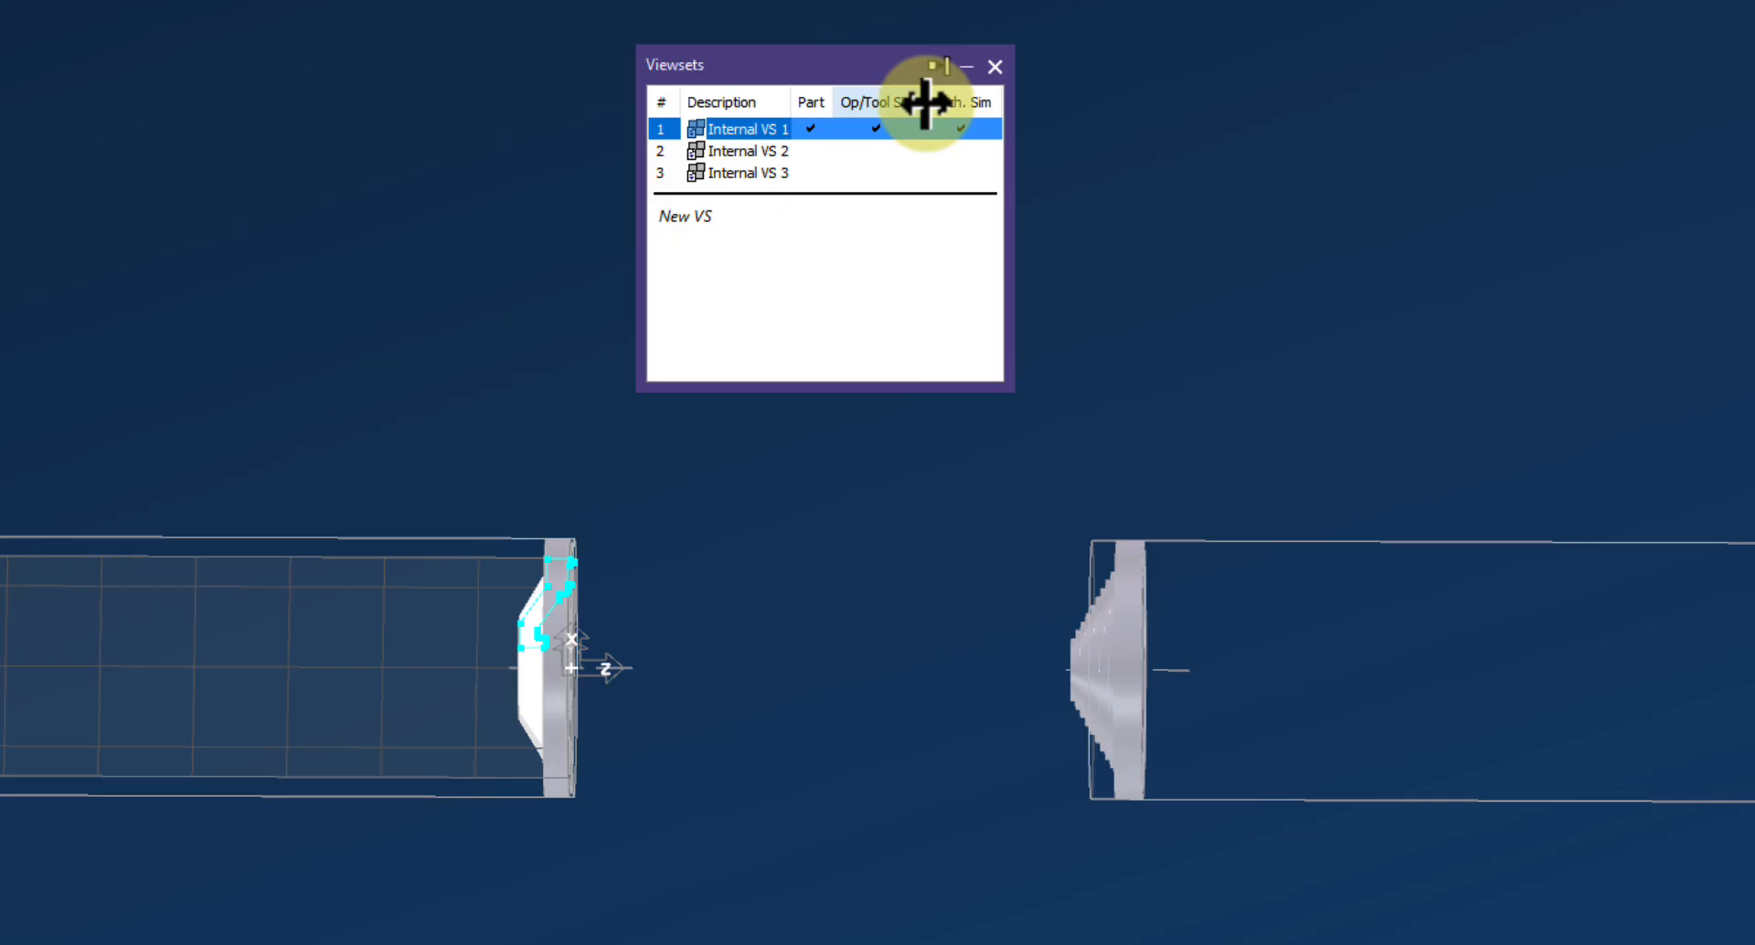
pyautogui.click(951, 108)
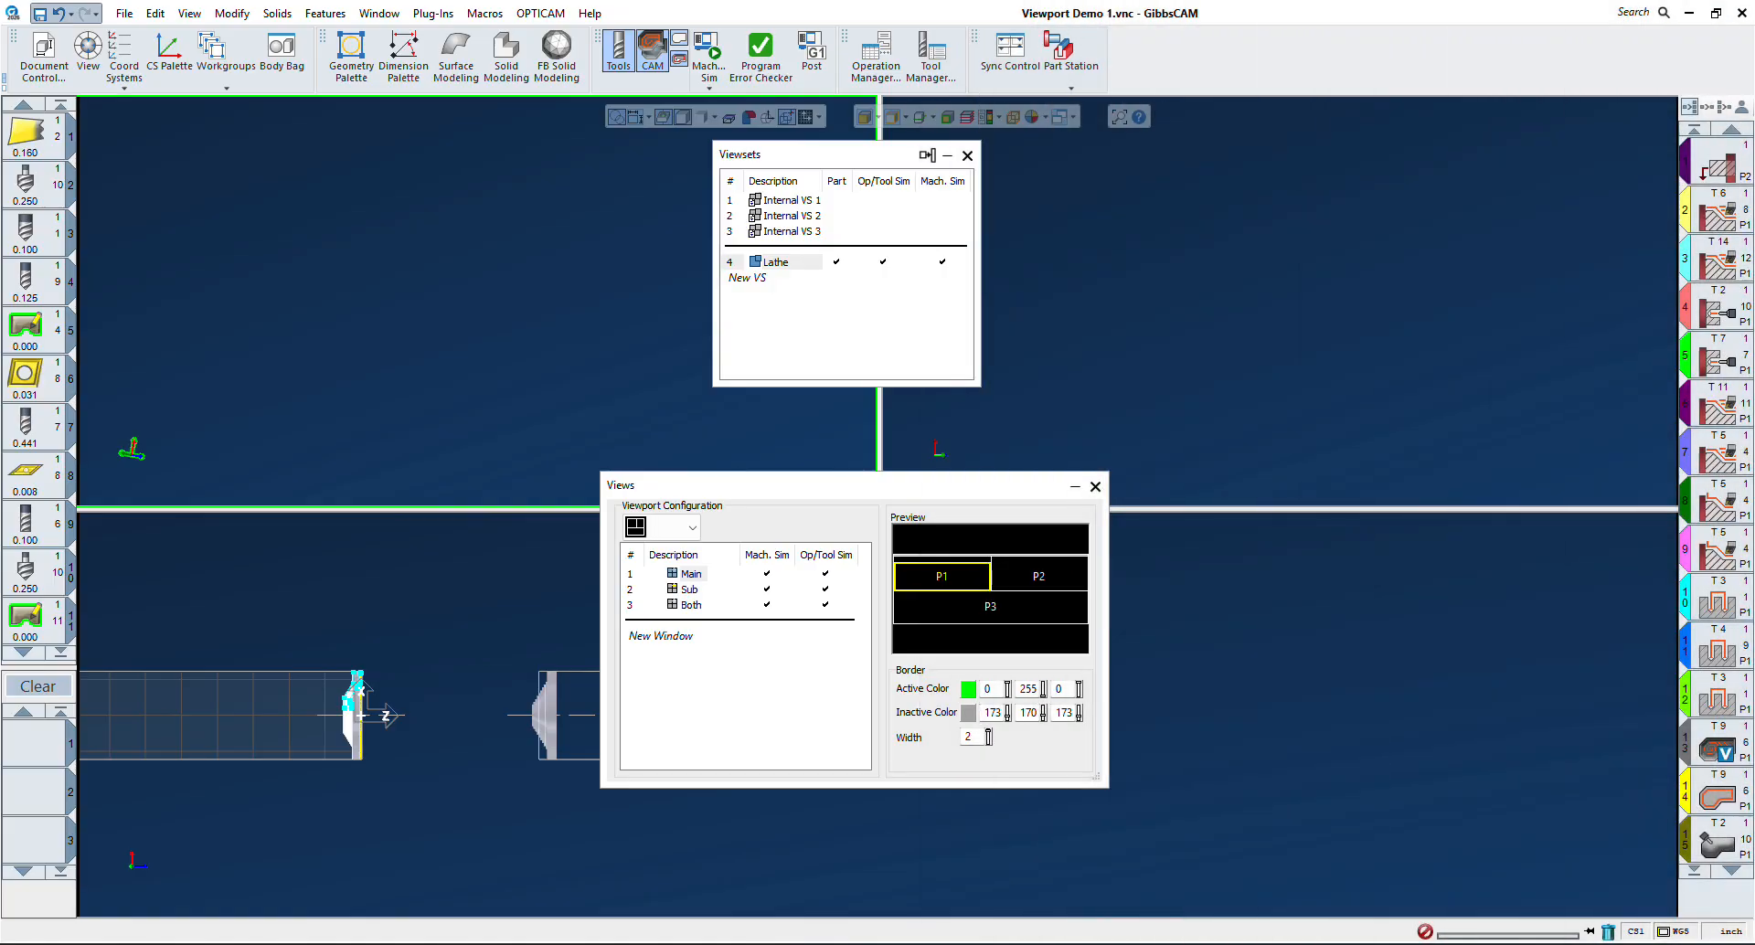
# Step: Add a new floating window to the Lathe viewset, reposition it over the panes and close it
pyautogui.doubleClick(671, 633)
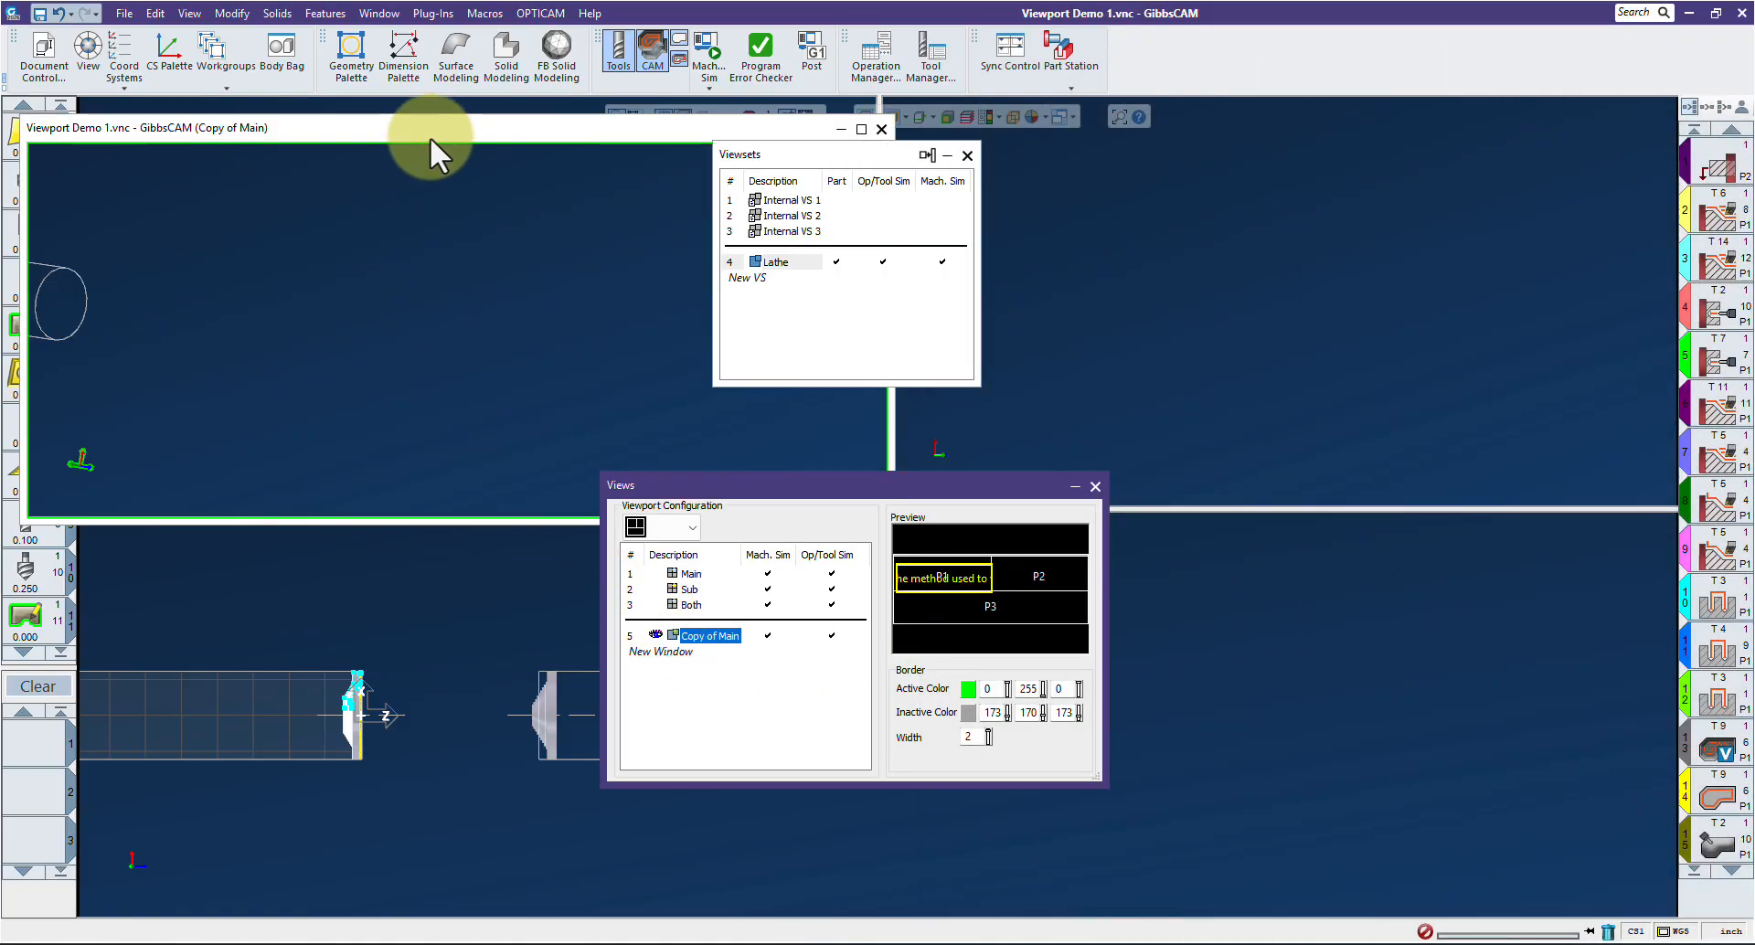
pyautogui.moveTo(430, 135); pyautogui.dragTo(951, 244)
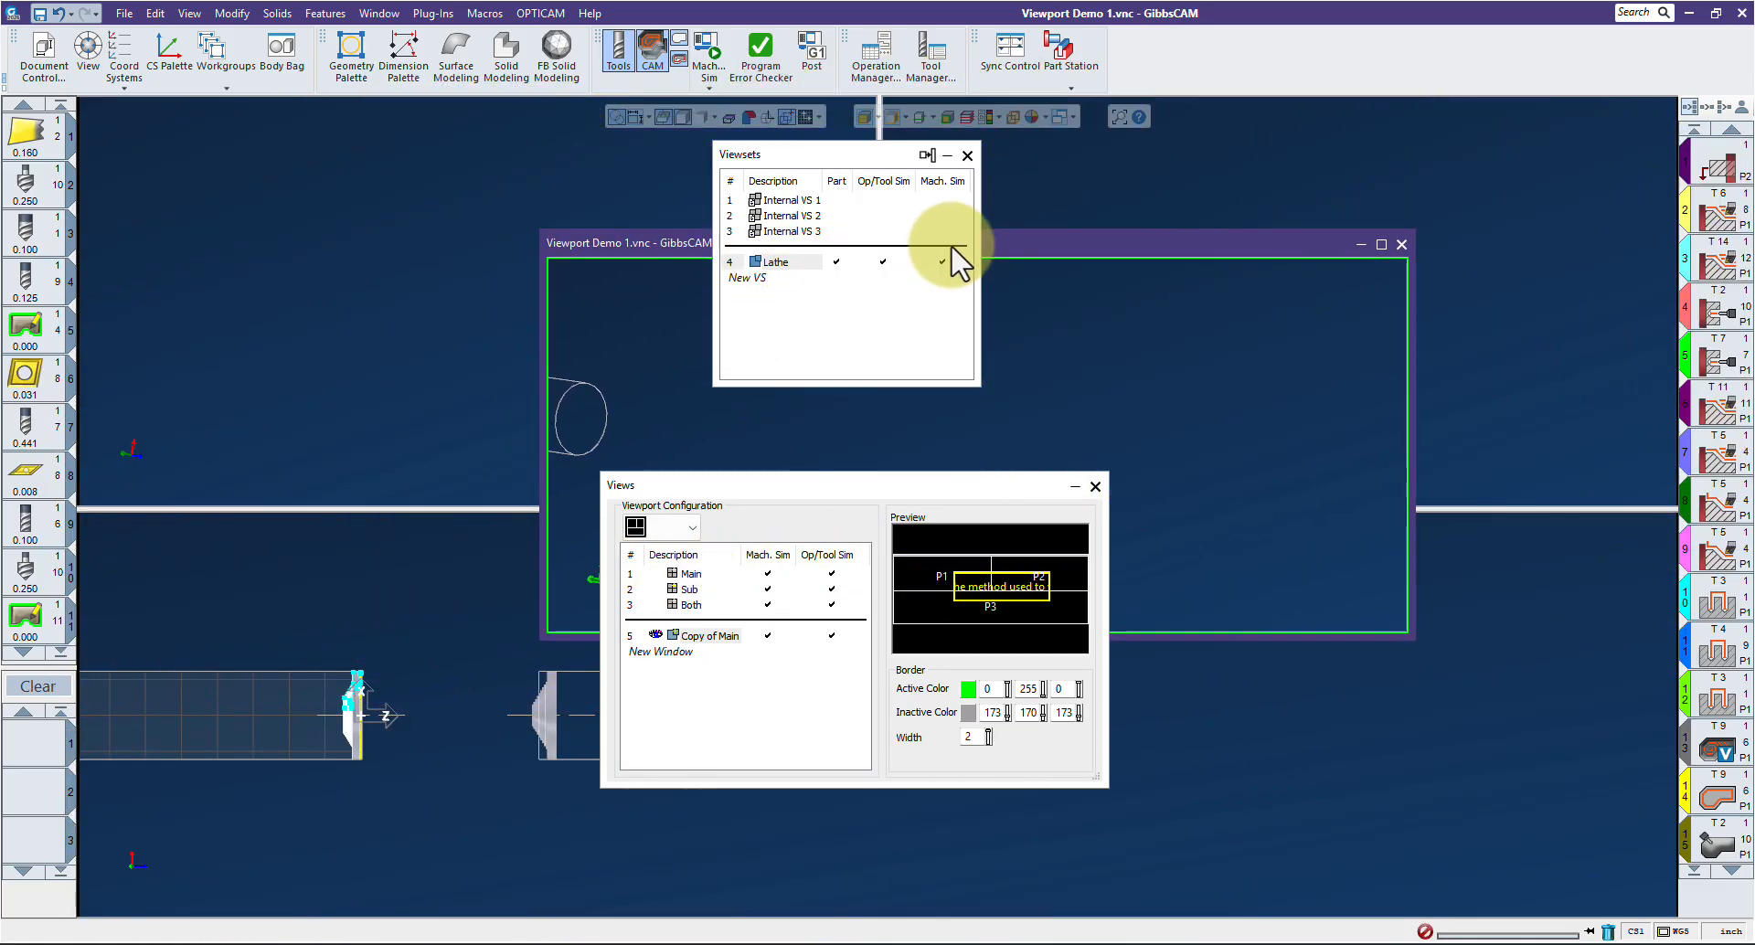
pyautogui.click(1403, 243)
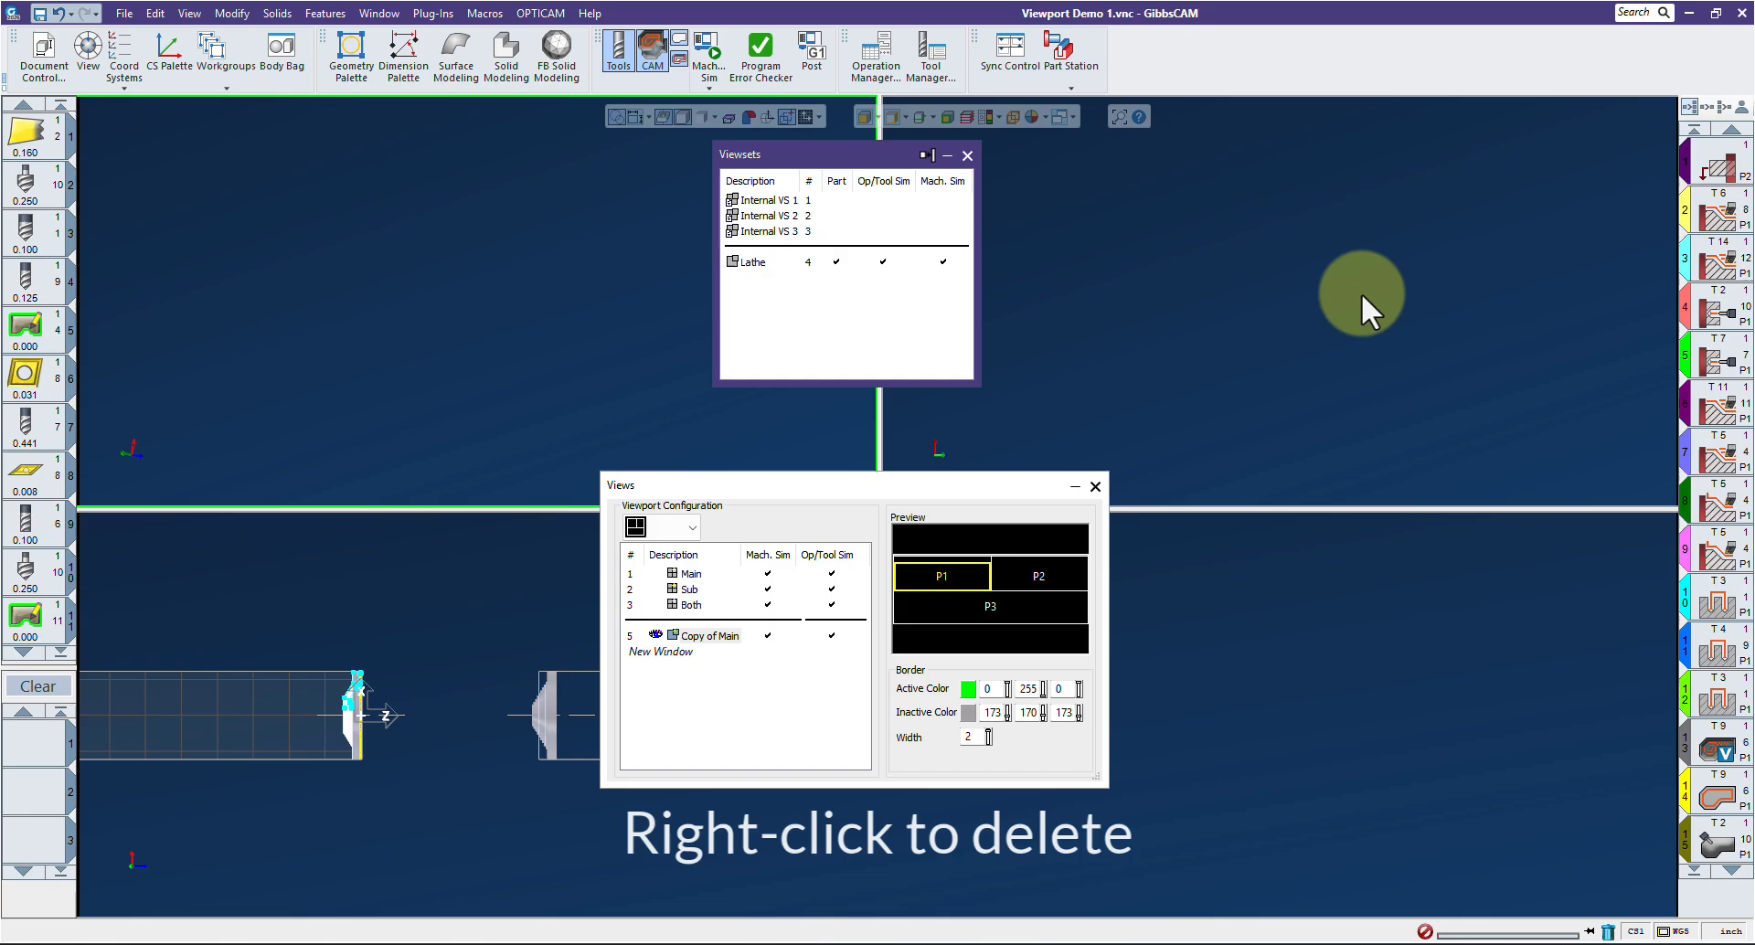
# Step: Delete the added window from the Lathe viewset's views
pyautogui.rightClick(700, 651)
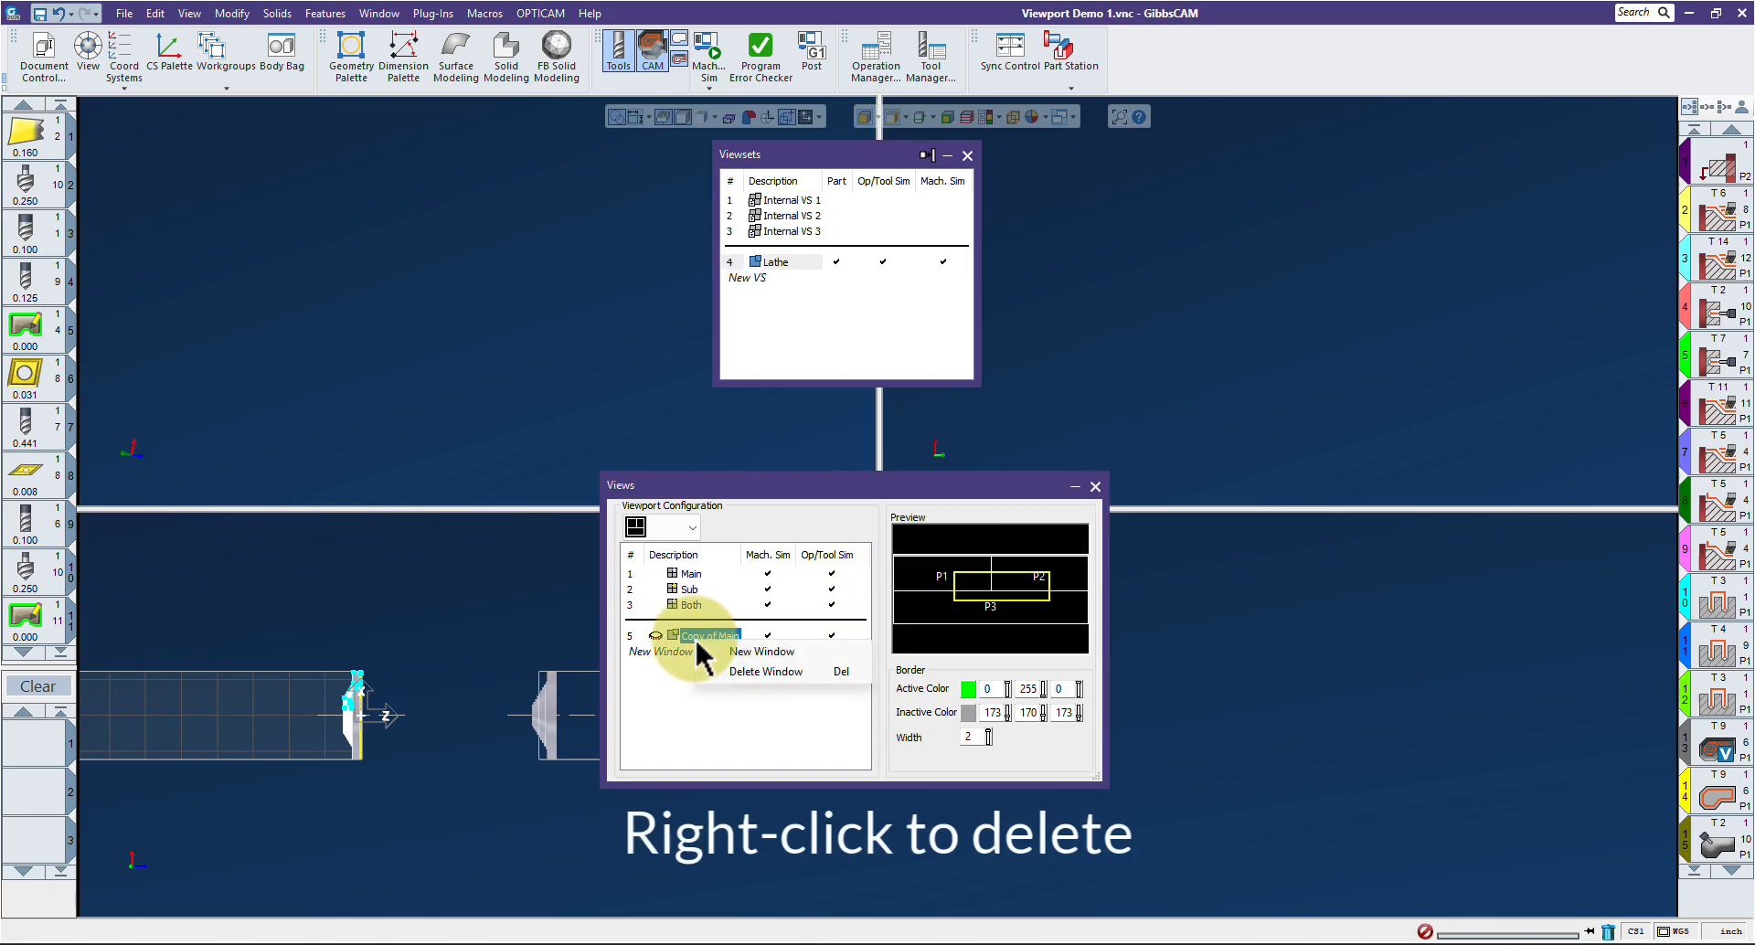
pyautogui.click(743, 672)
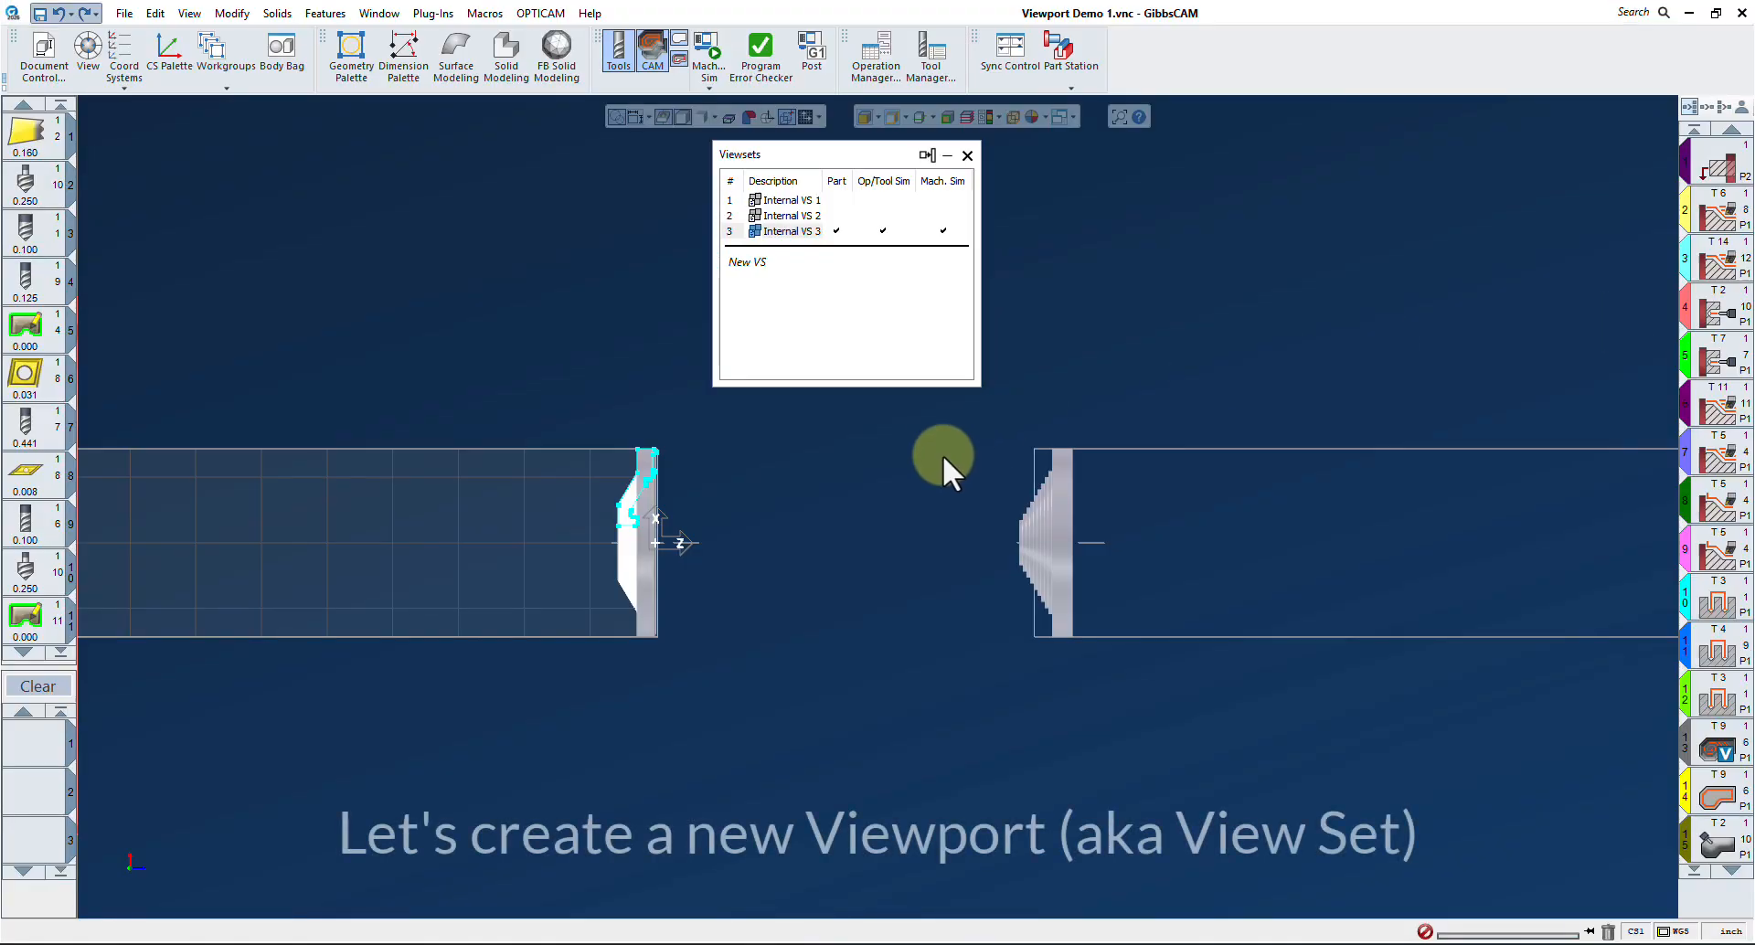
# Step: Create a new viewset named Lathe and assign it to Op/Tool Sim and Mach. Sim as well as Part
pyautogui.click(755, 260)
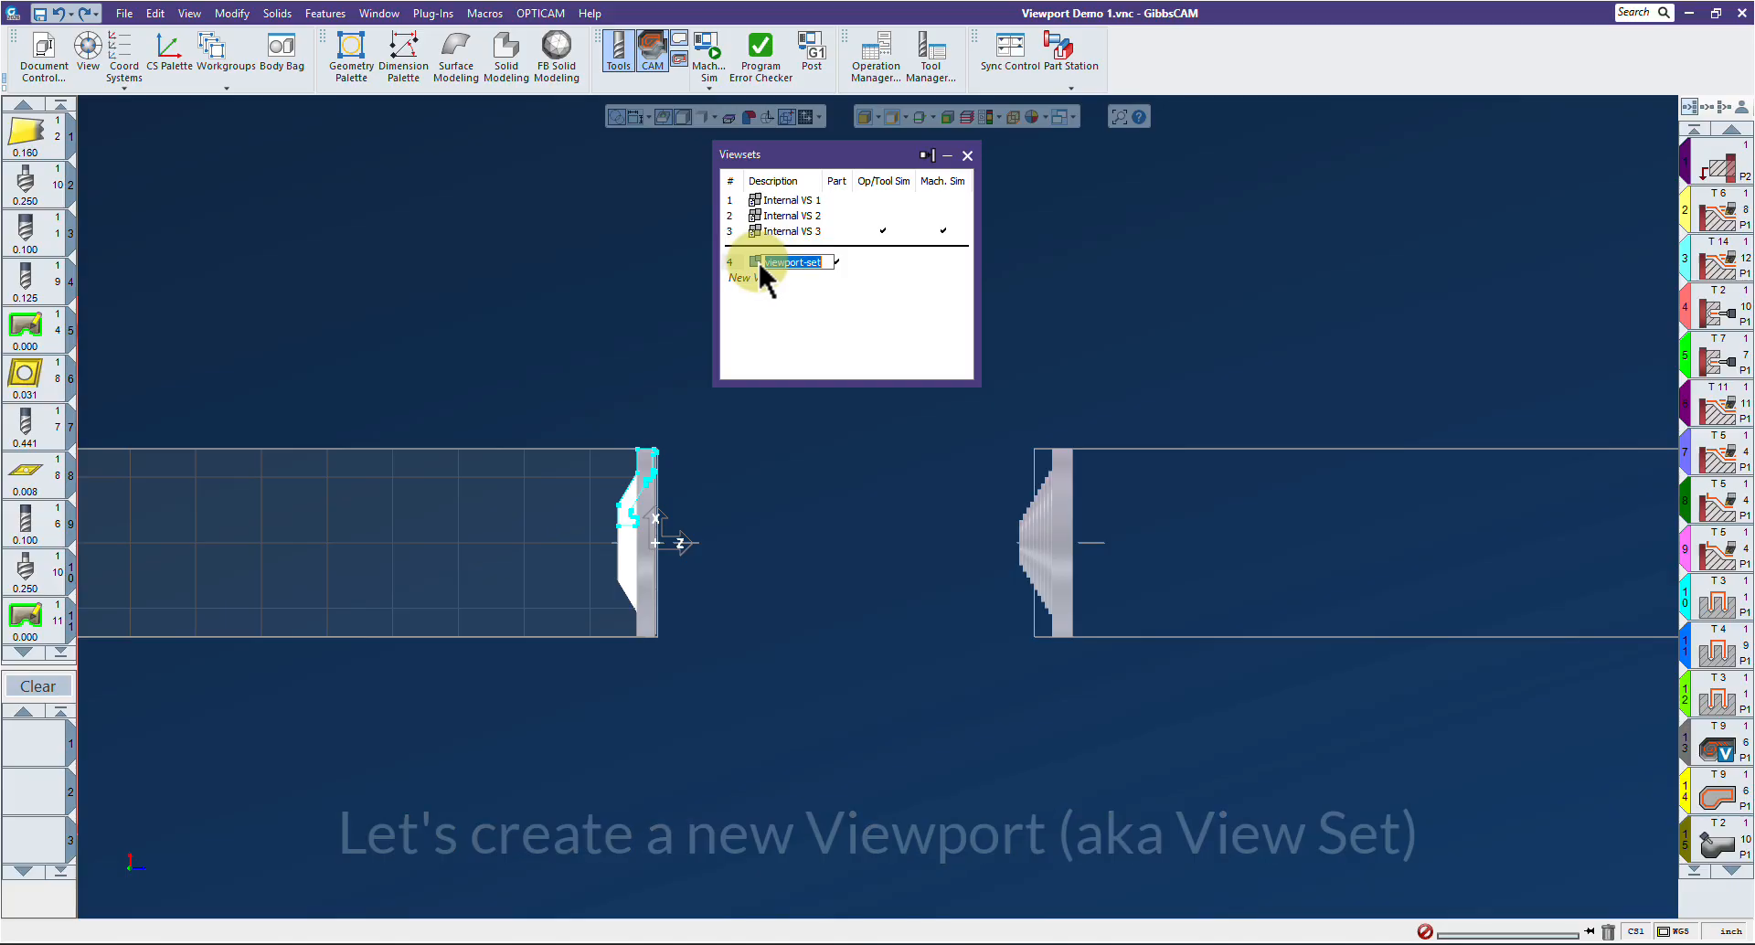
pyautogui.write('Lathe')
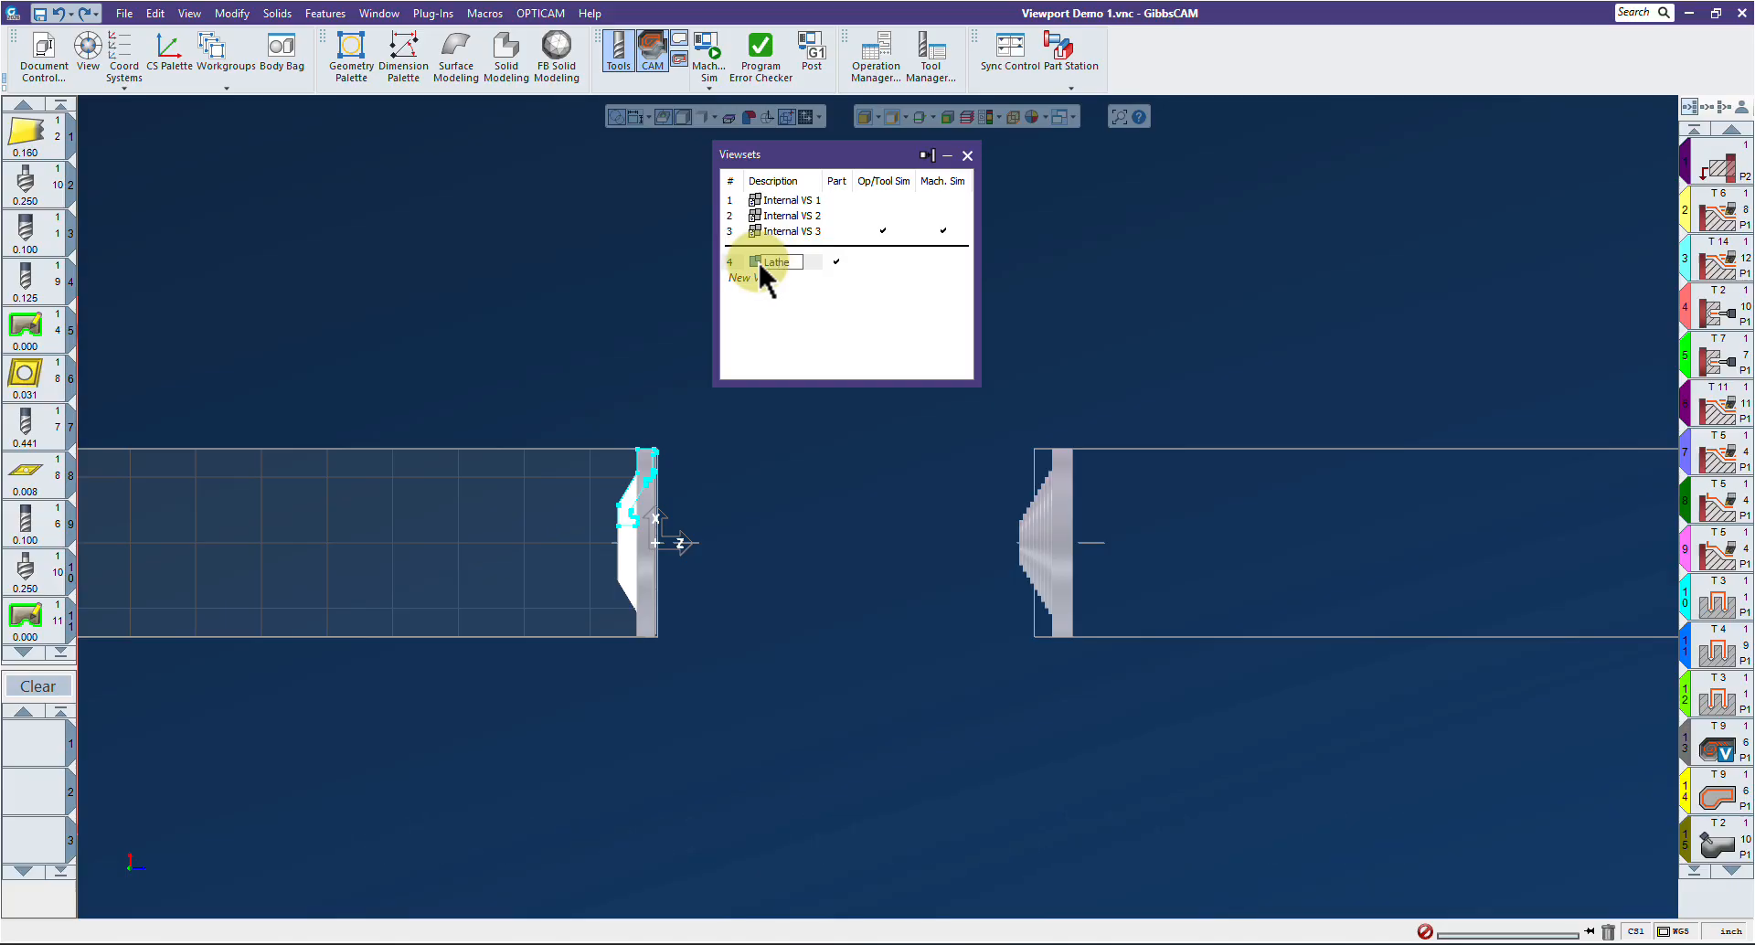
pyautogui.press('Return')
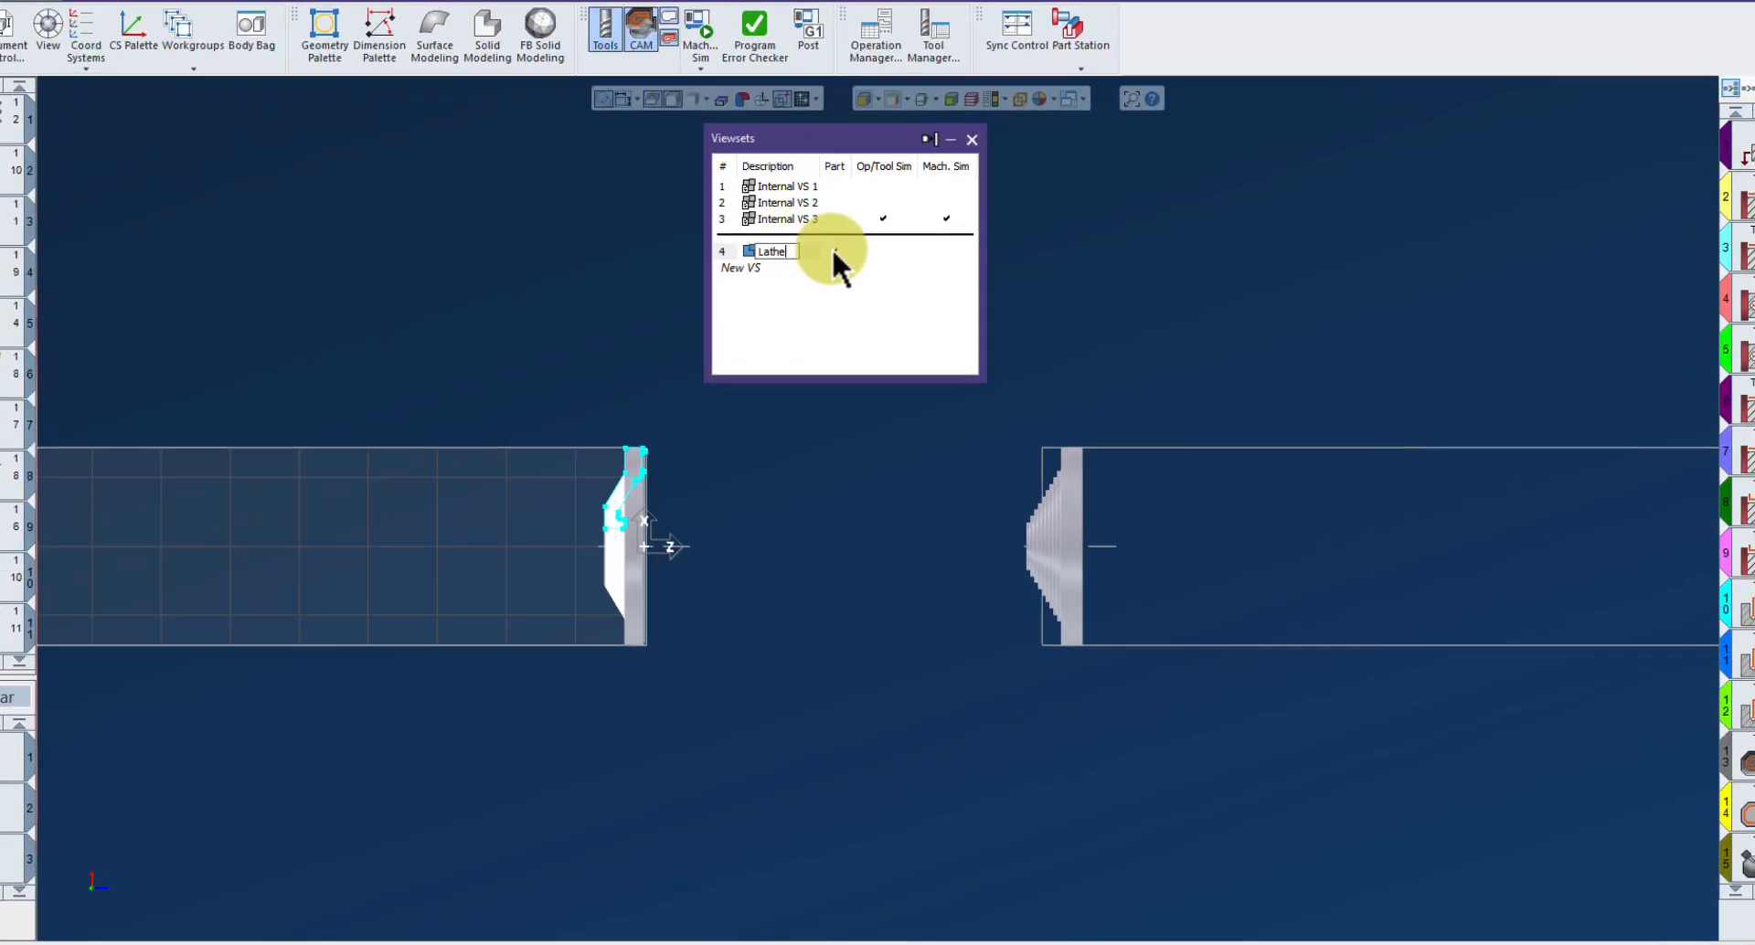
pyautogui.click(883, 240)
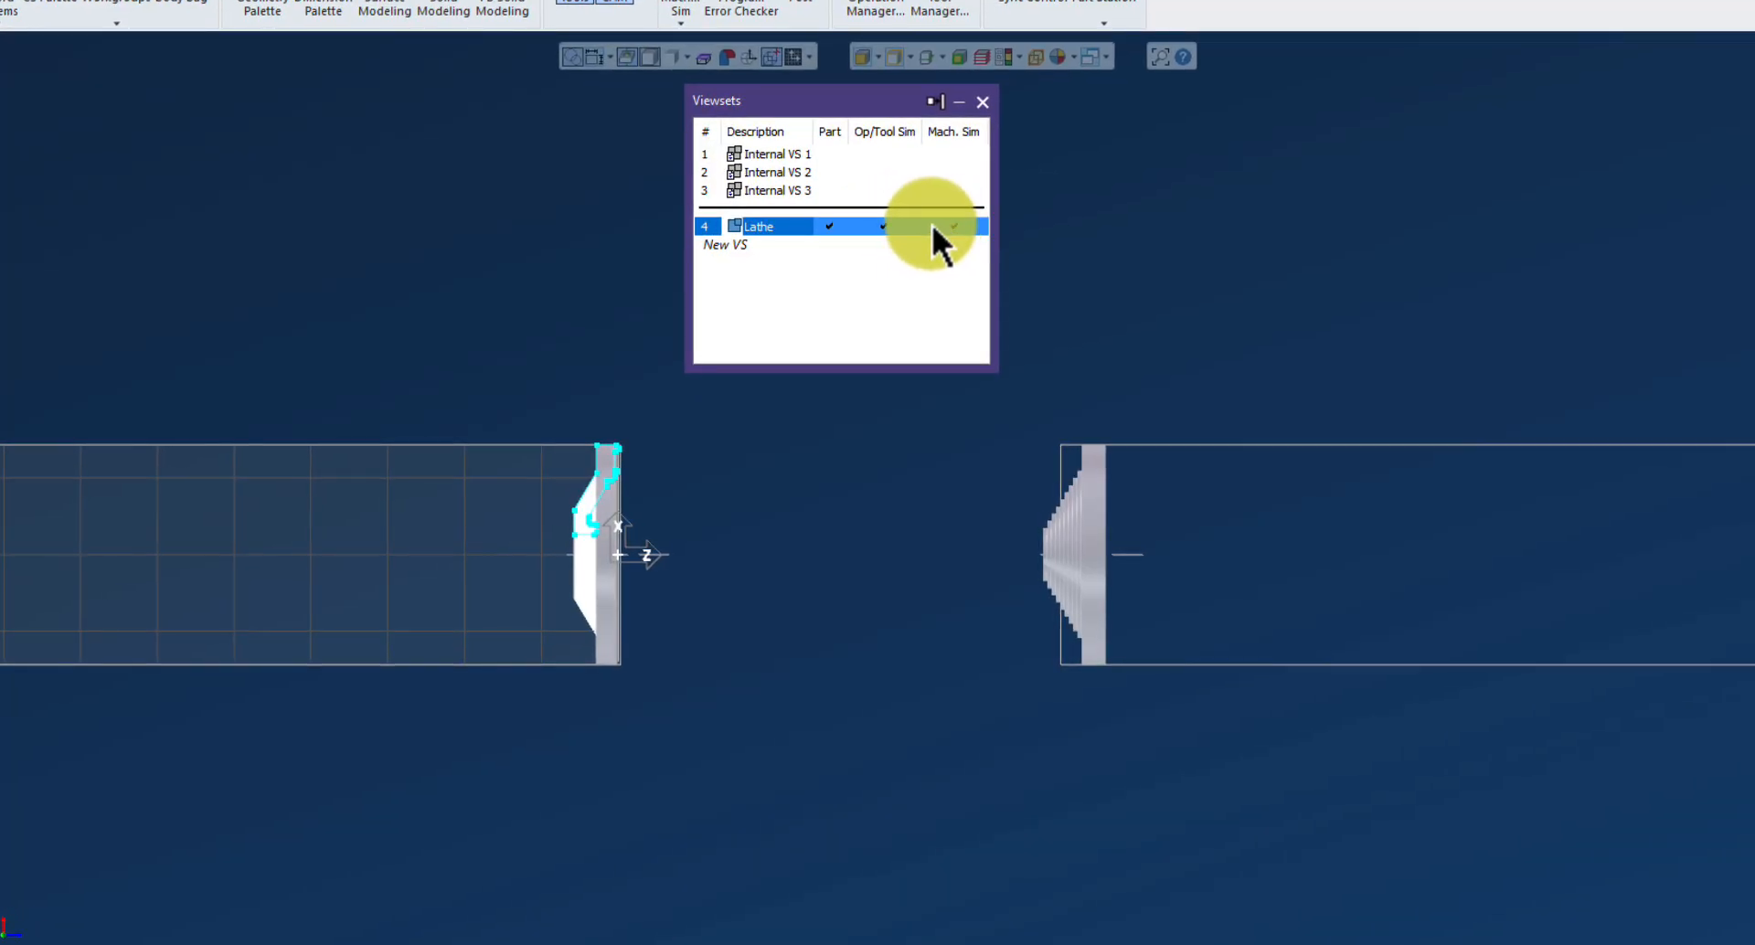
# Step: Open the Lathe viewset's views and apply the viewport layout with two panes above one wide pane
pyautogui.doubleClick(786, 227)
pyautogui.moveTo(790, 578); pyautogui.dragTo(841, 469)
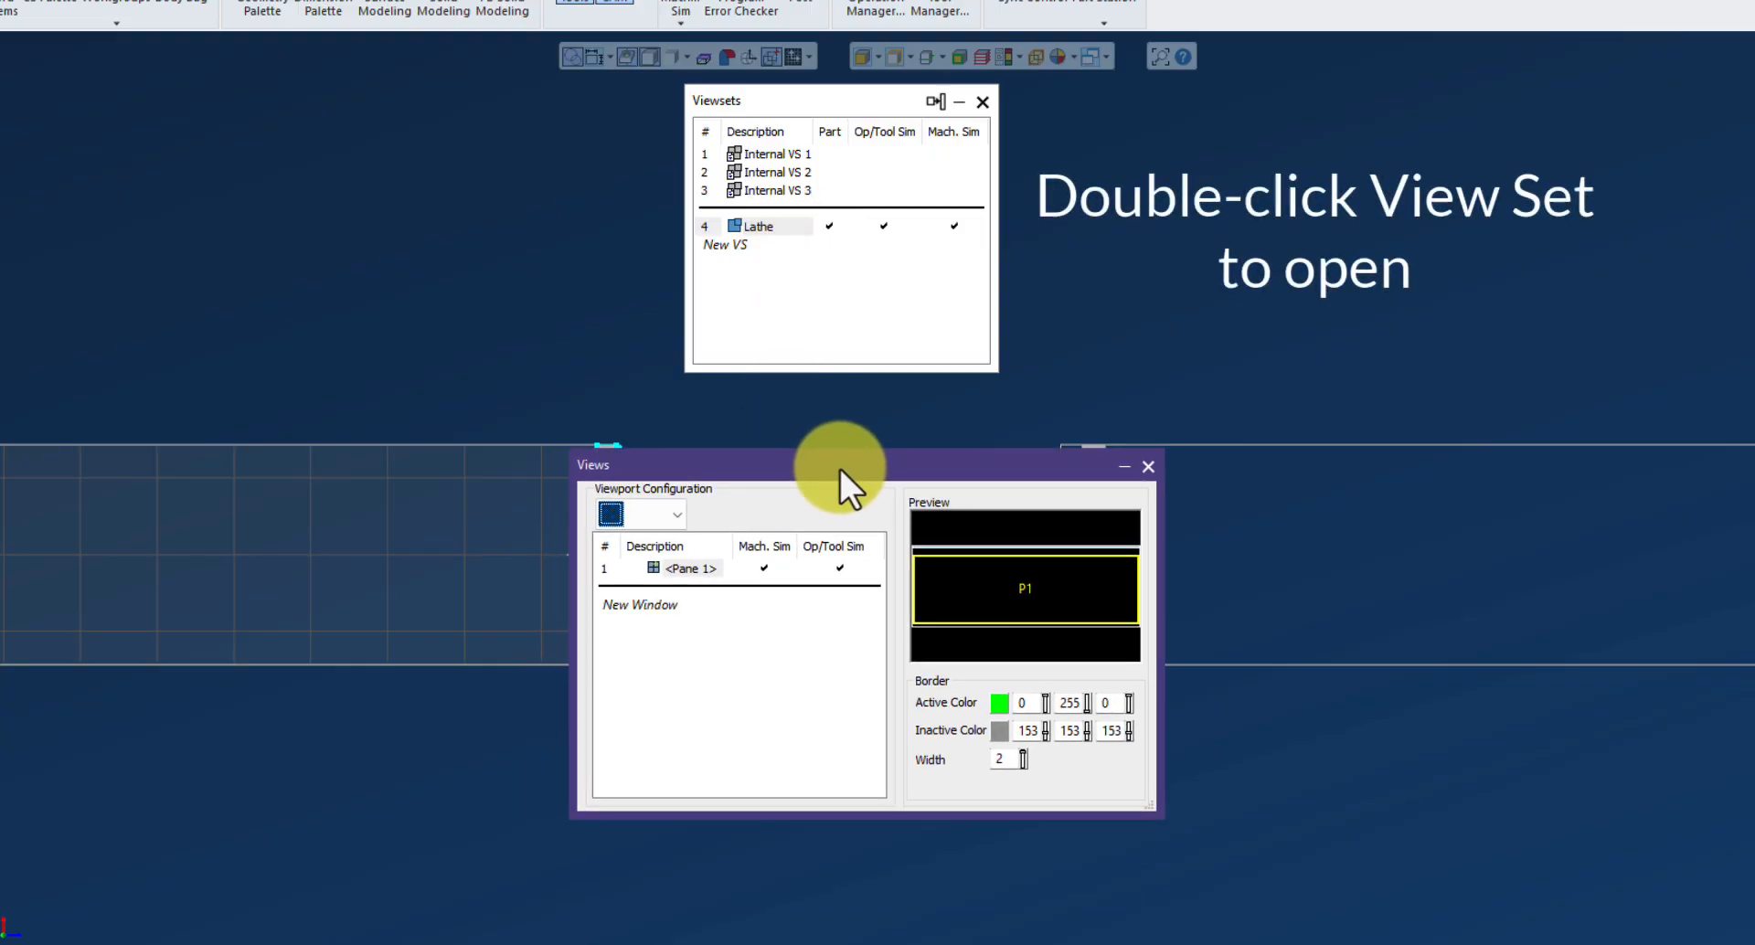
pyautogui.click(680, 514)
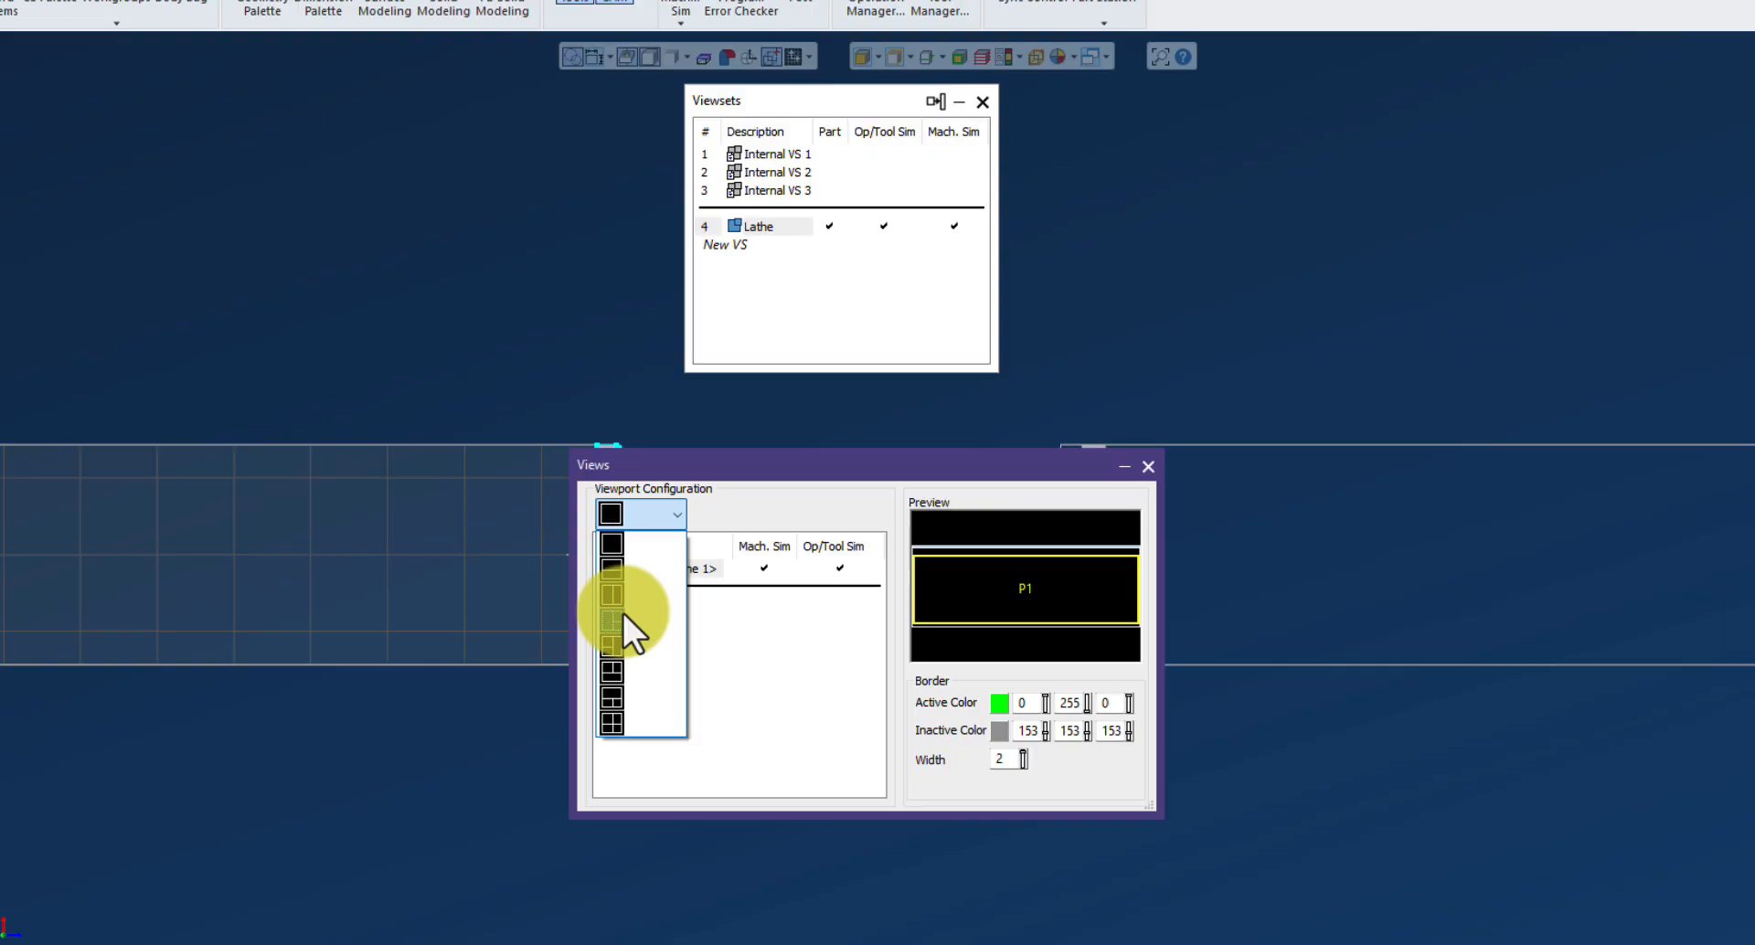
pyautogui.click(618, 674)
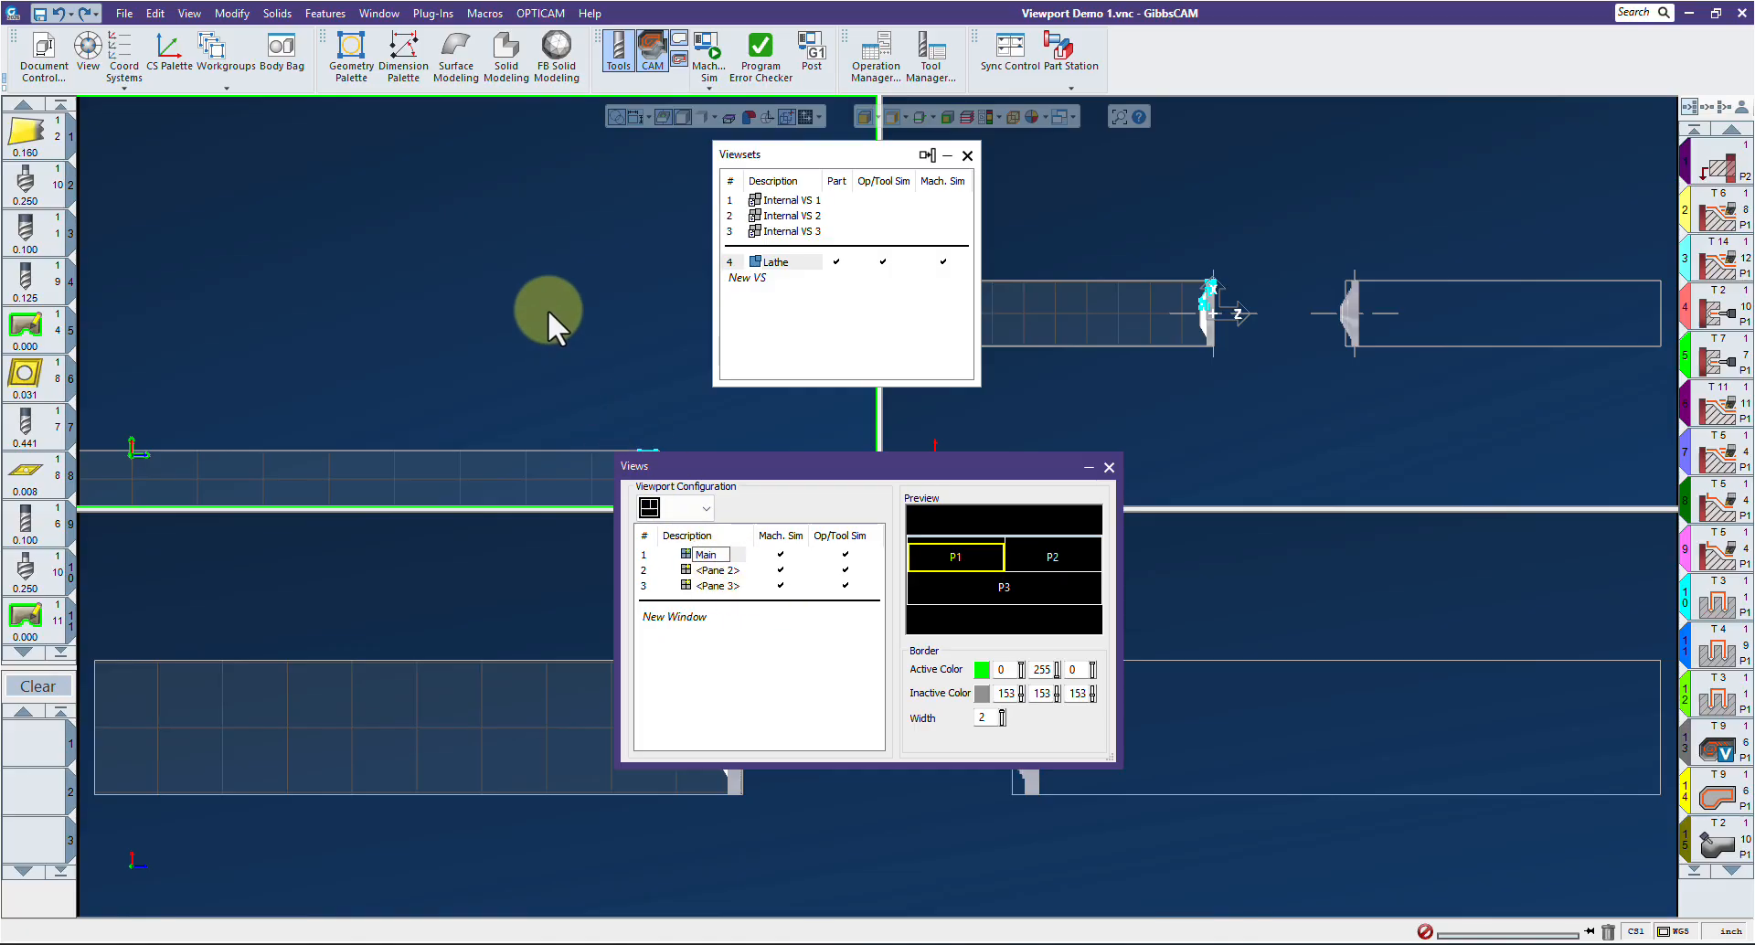
# Step: Name the second pane Sub and the third pane Both
pyautogui.click(722, 572)
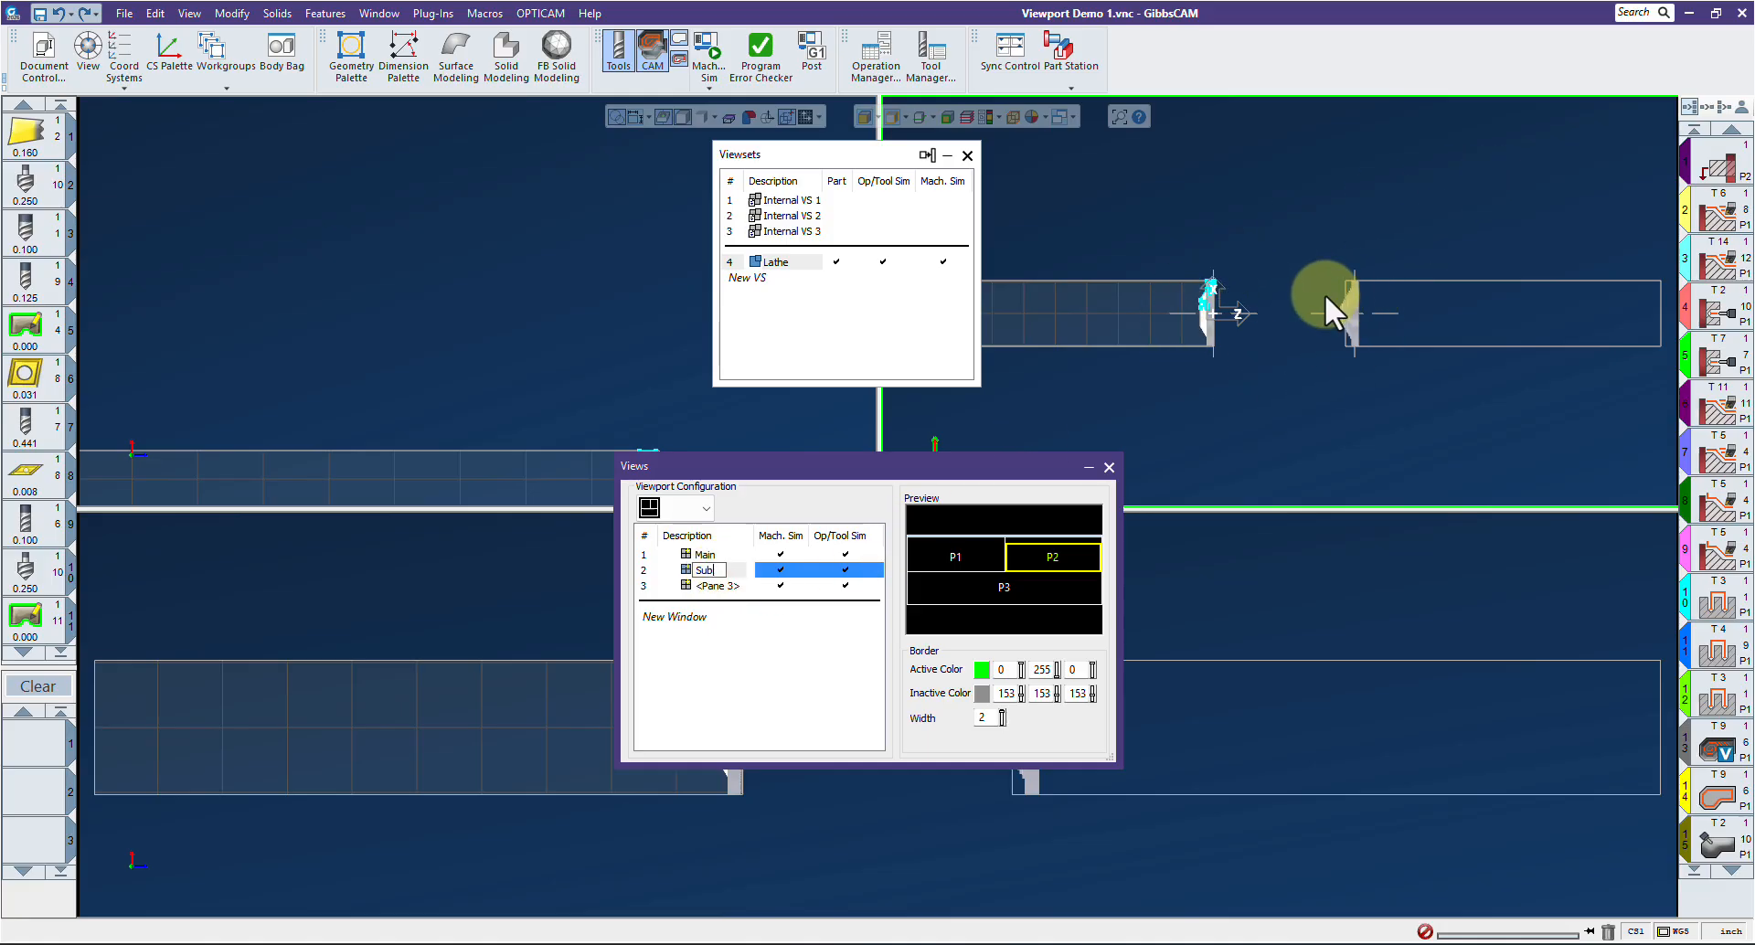
pyautogui.click(712, 586)
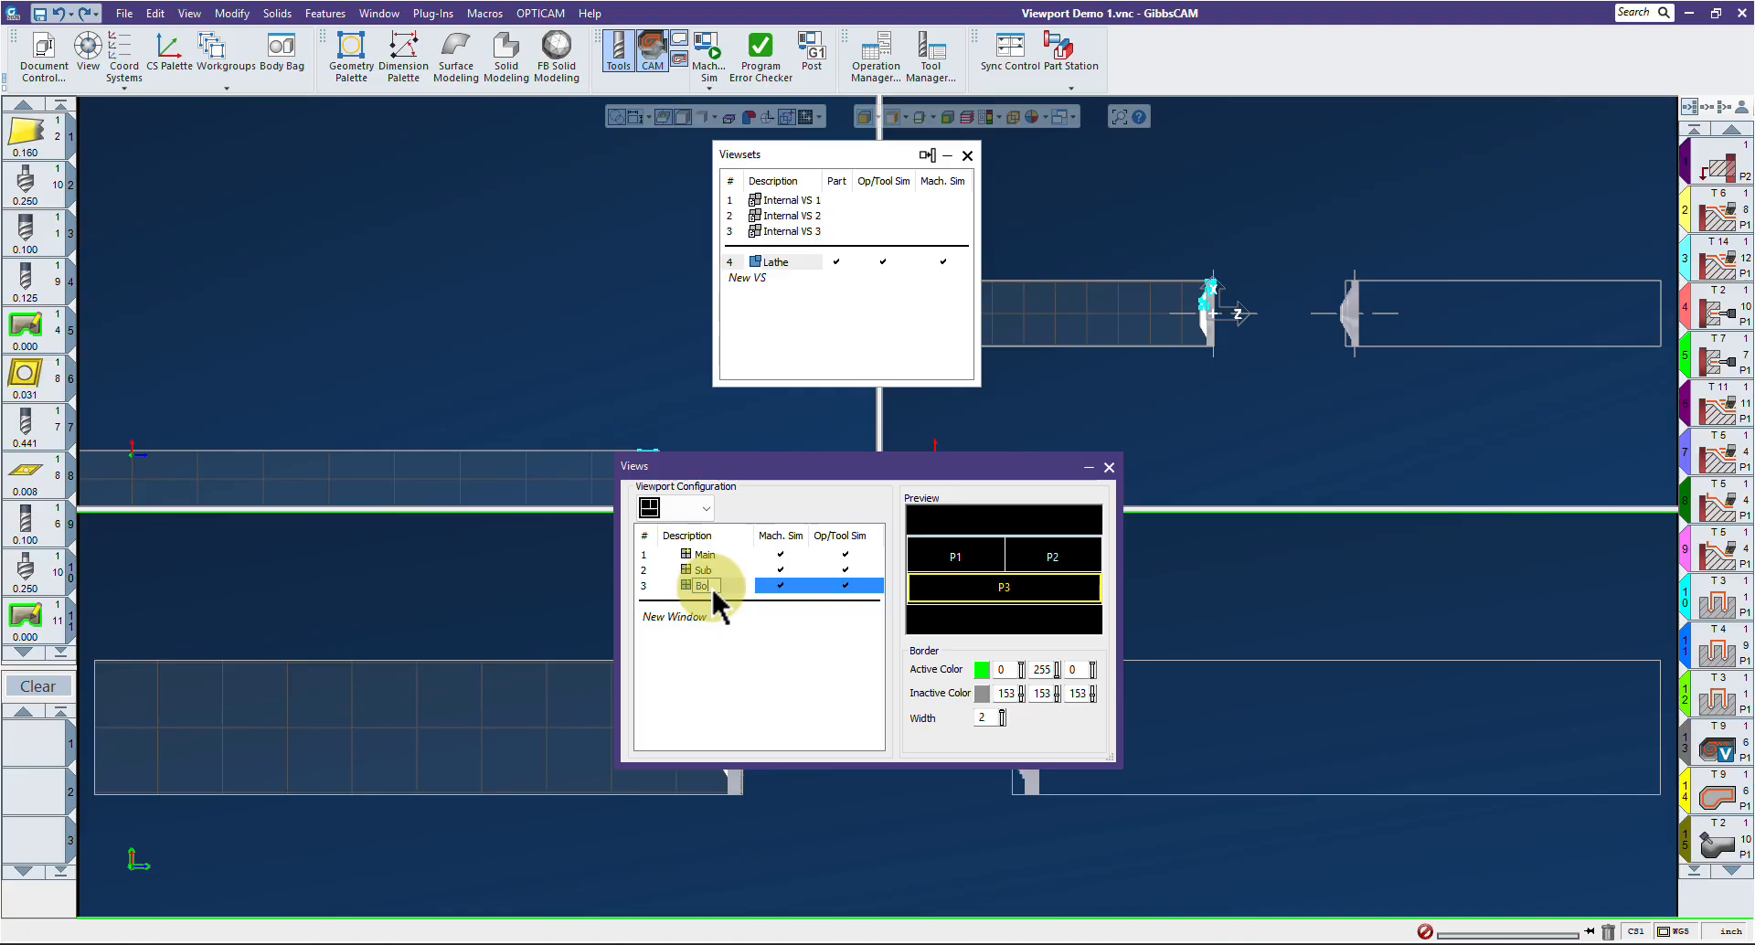
pyautogui.write('Both')
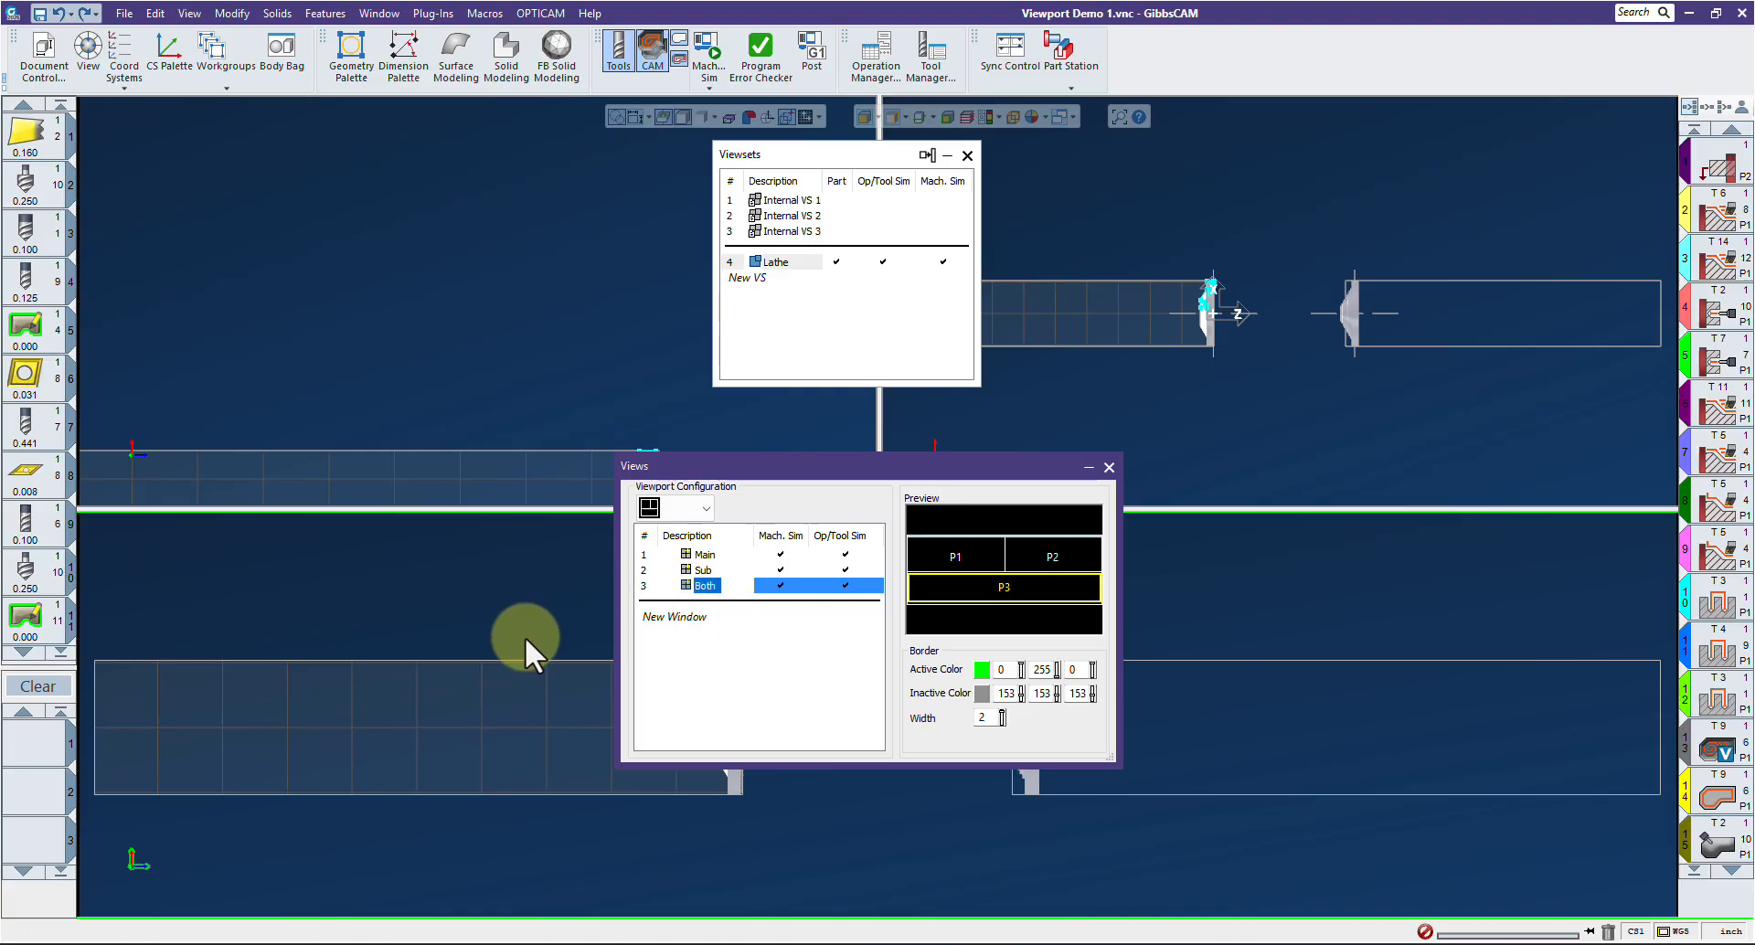
# Step: Set the inactive pane border color to red (255, 0, 0) and the border width to 10
pyautogui.moveTo(1019, 460); pyautogui.dragTo(1522, 204)
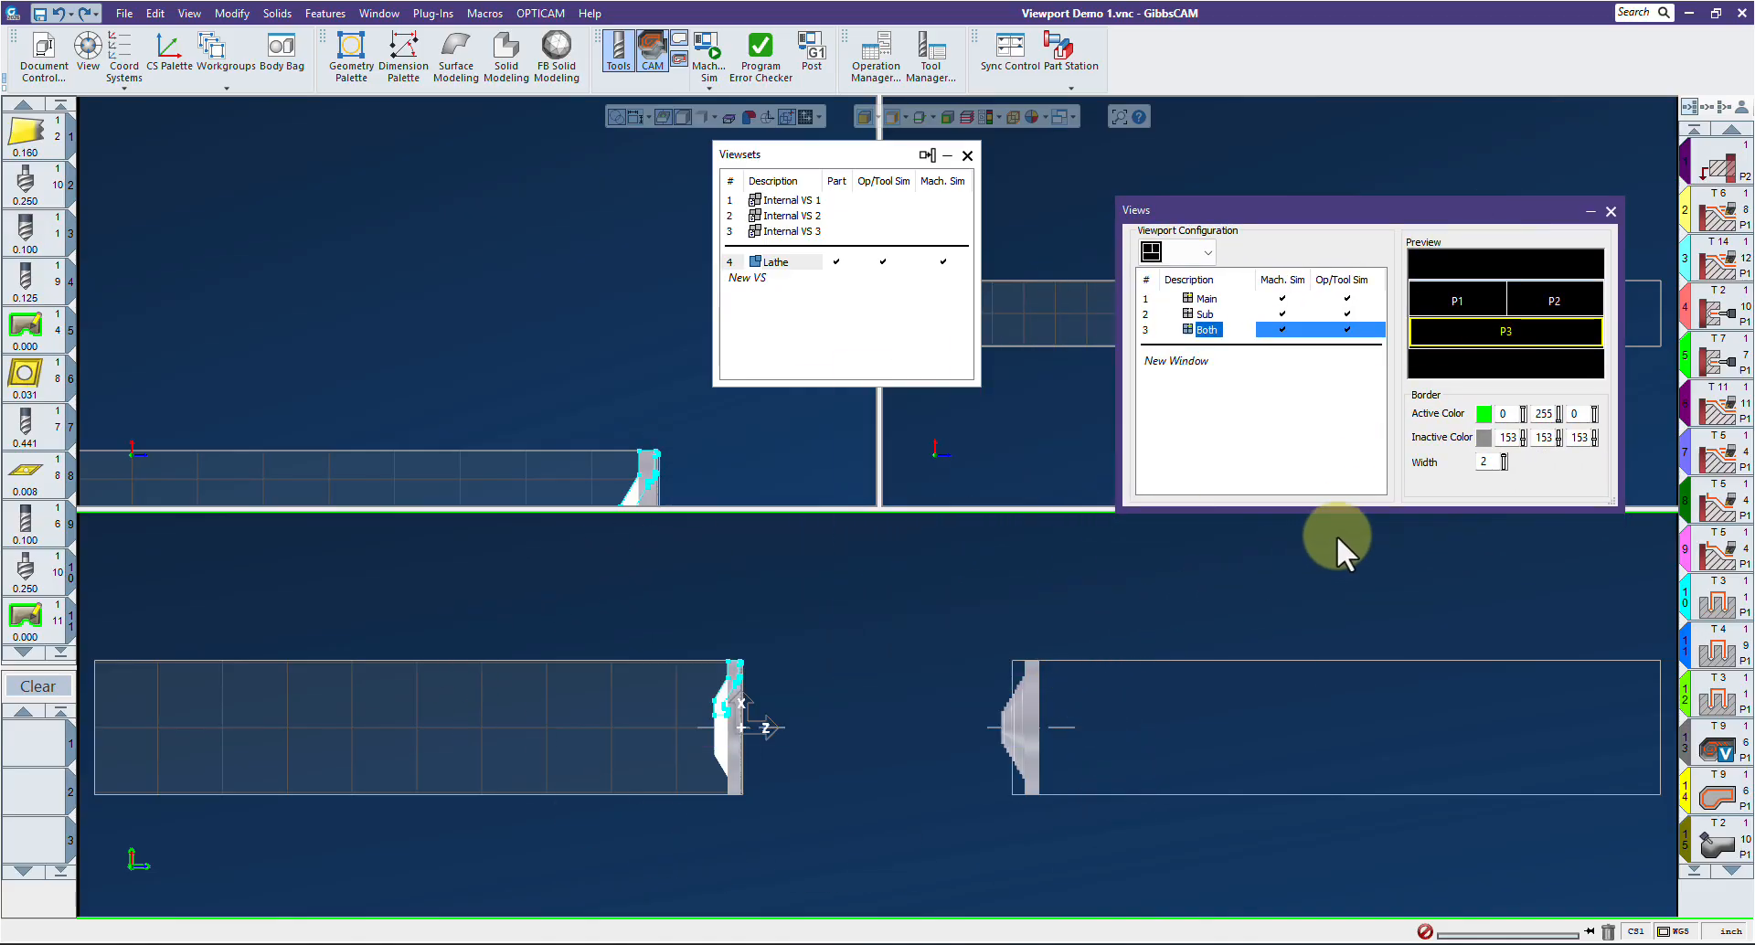
pyautogui.click(1484, 414)
pyautogui.click(1636, 470)
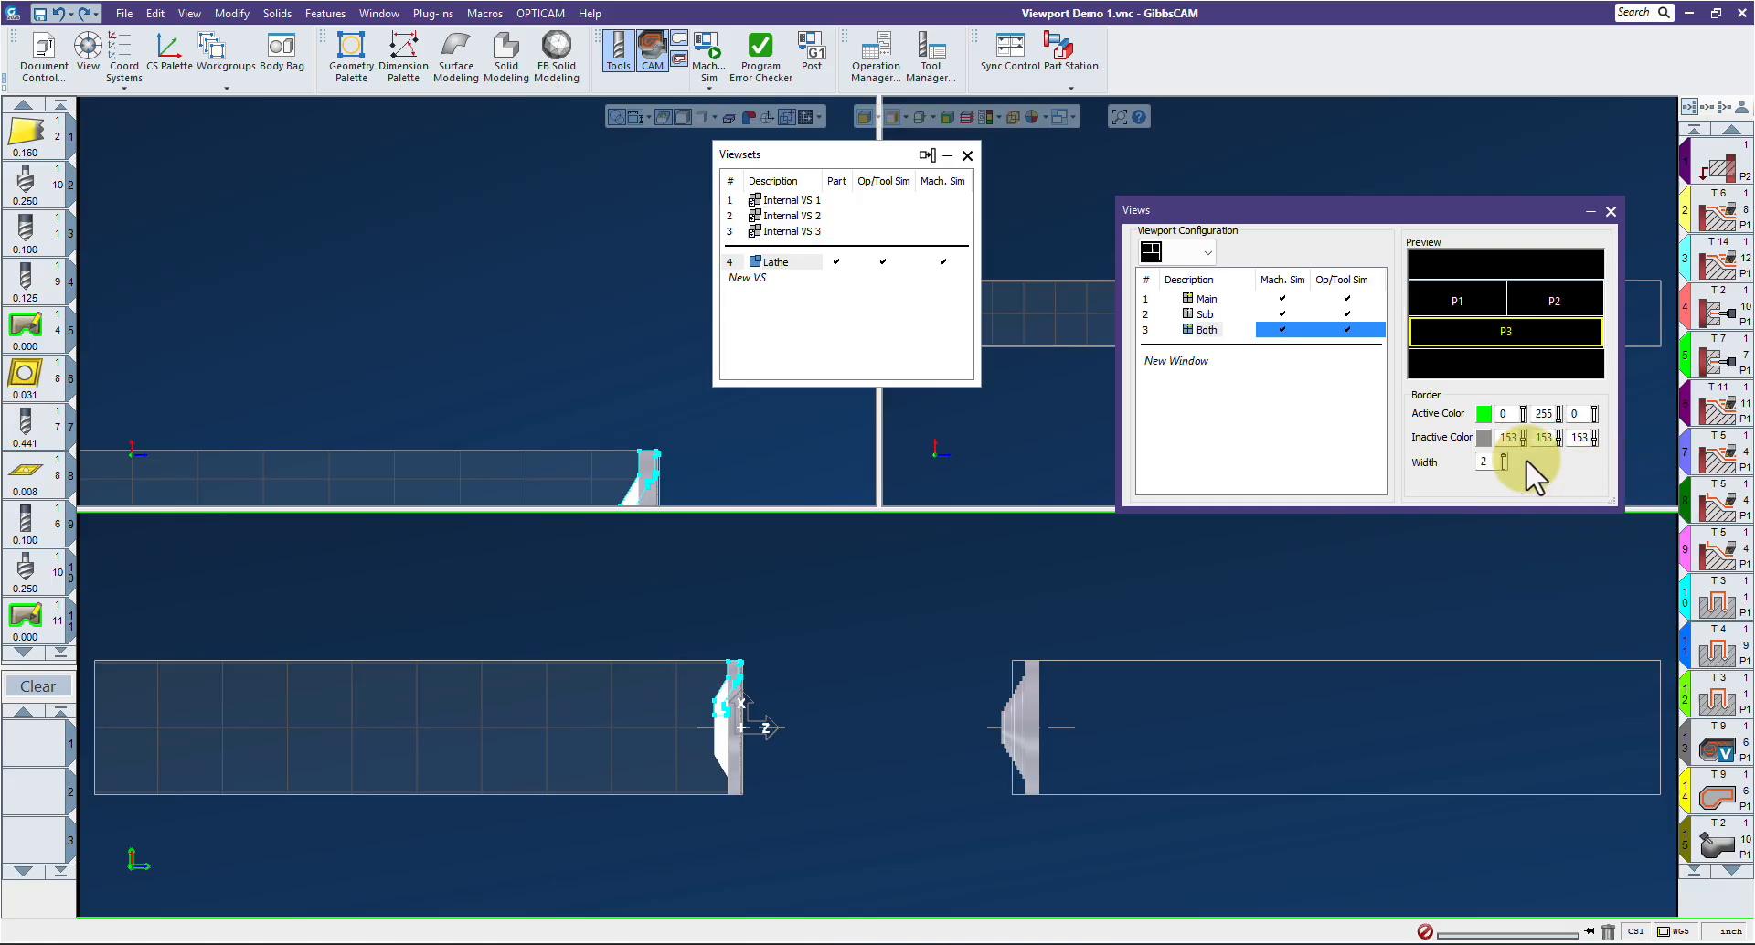
pyautogui.click(1485, 437)
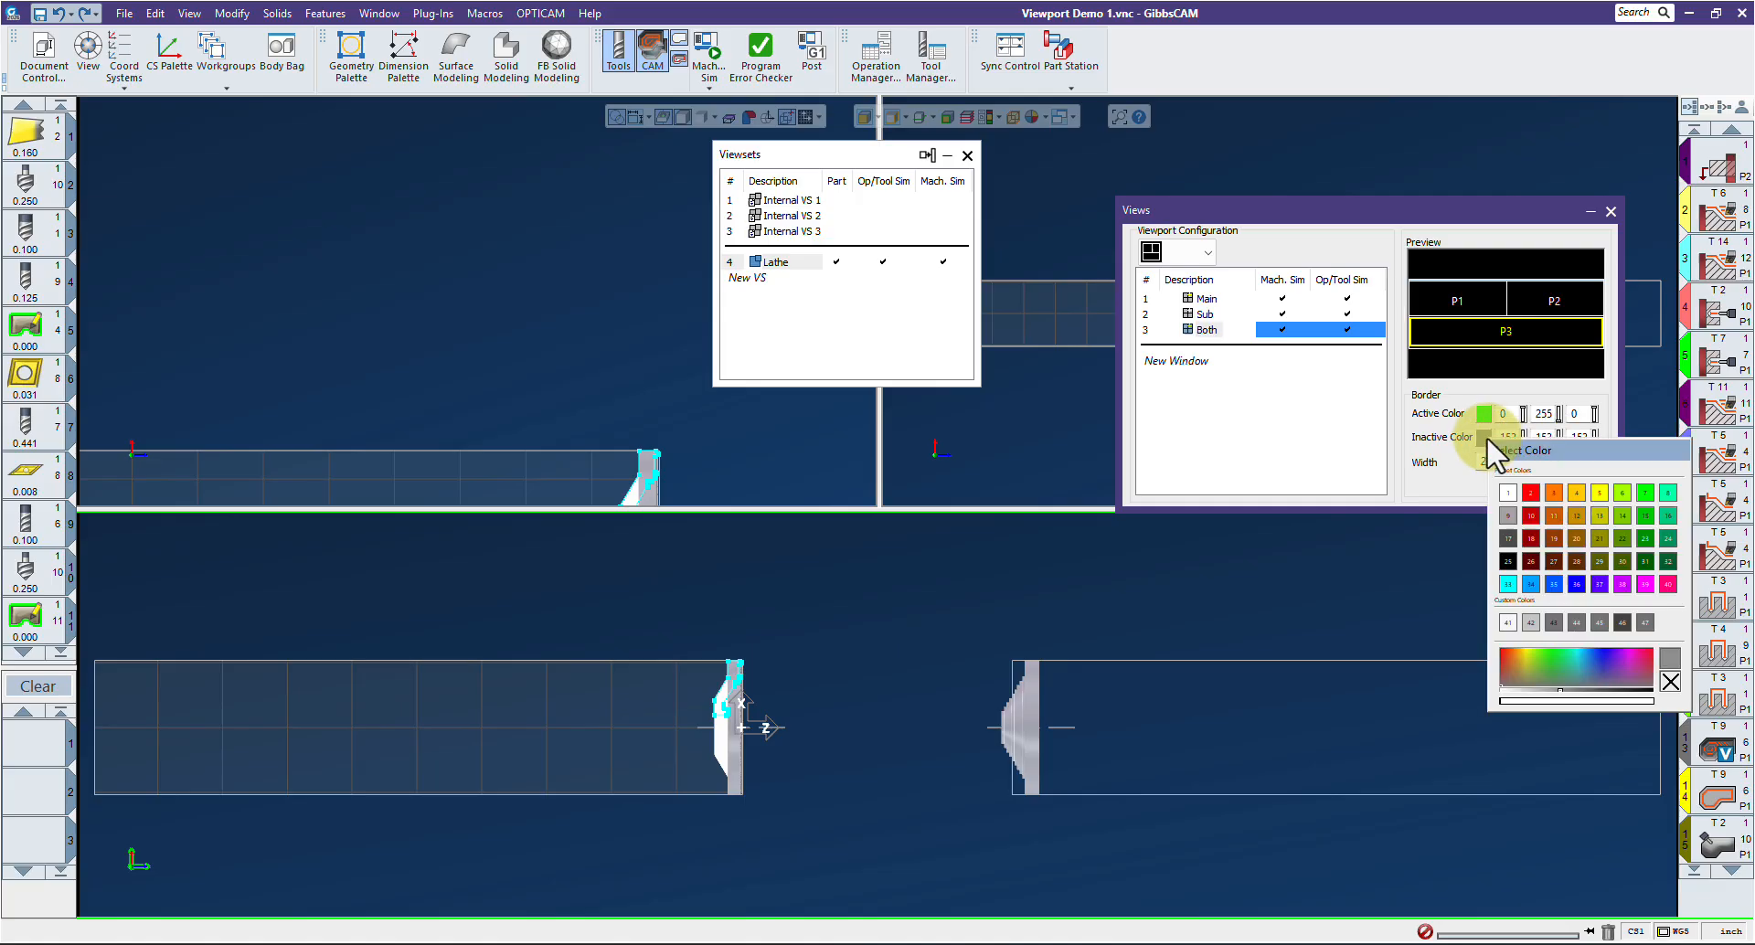
pyautogui.click(1531, 492)
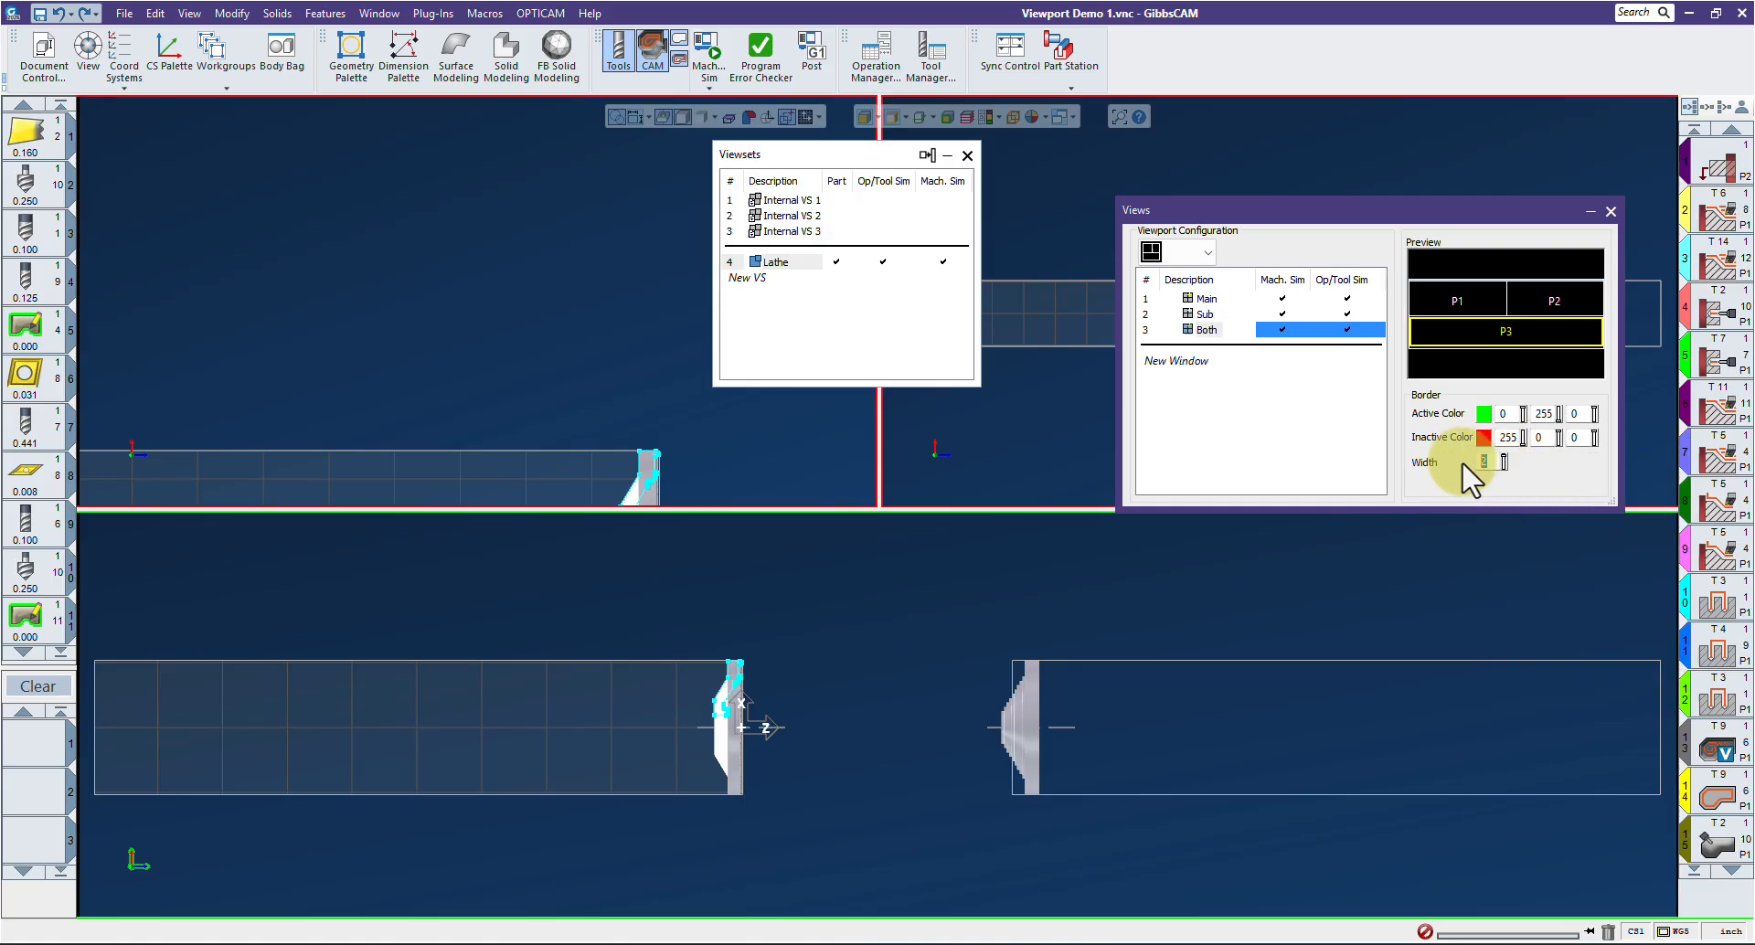
pyautogui.write('10')
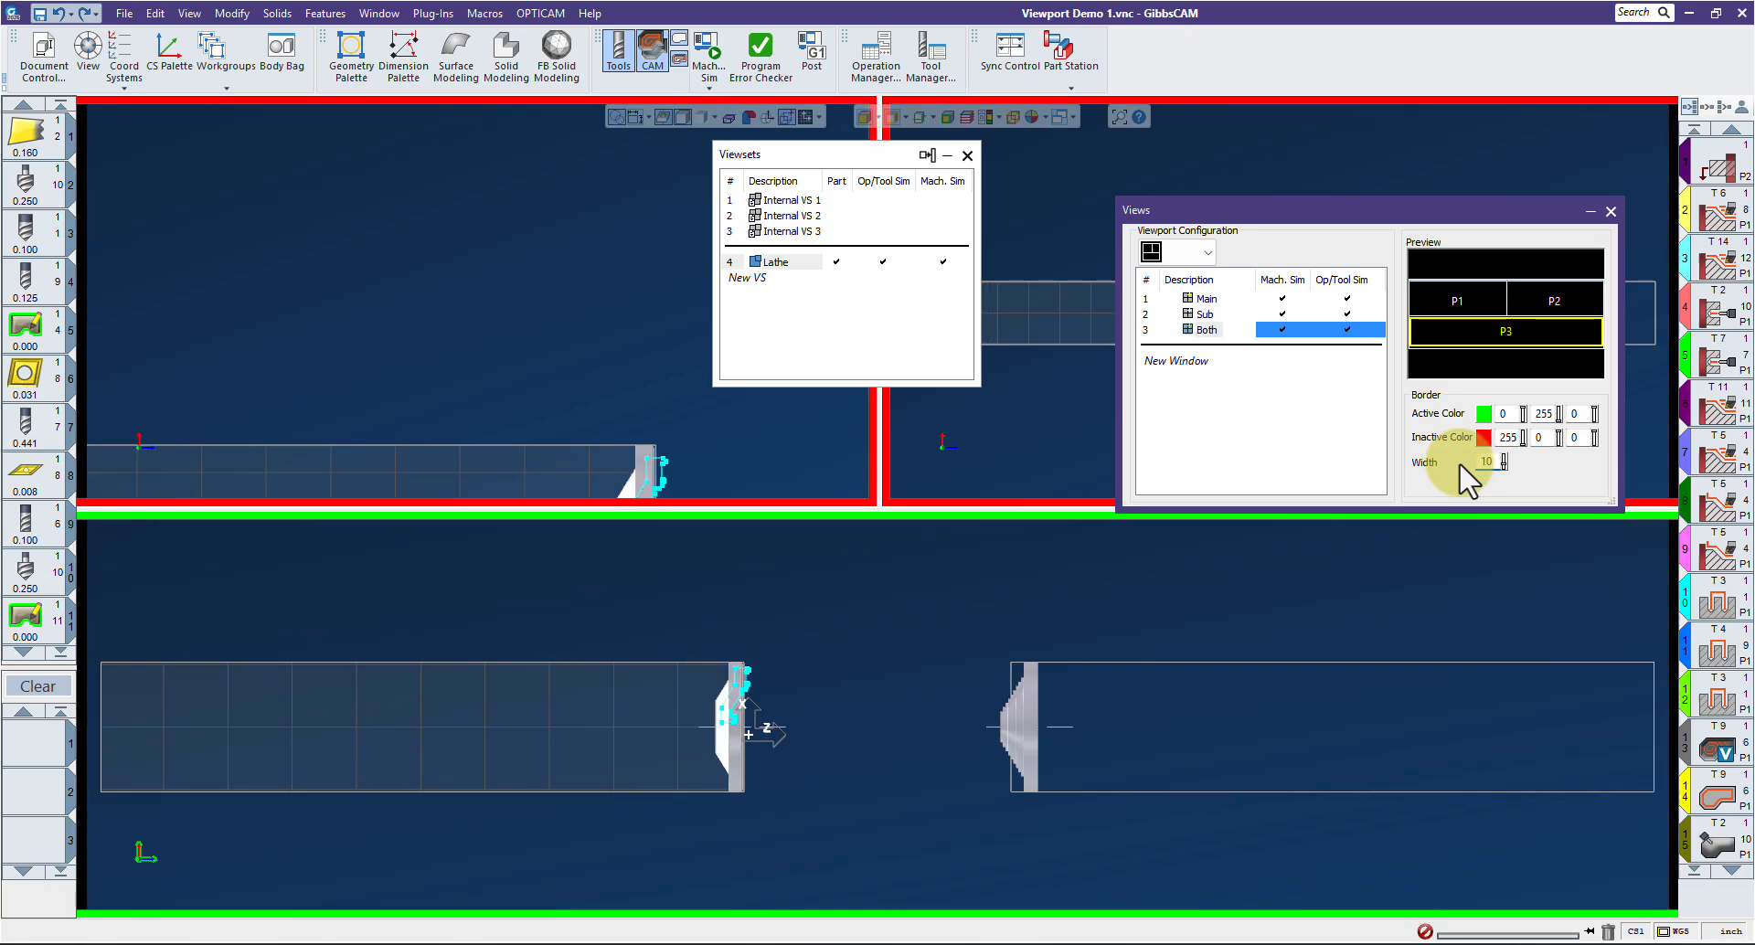
# Step: Activate the Main, Sub and Both panes in turn to check the active border highlighting
pyautogui.click(516, 361)
pyautogui.moveTo(1125, 217); pyautogui.dragTo(633, 452)
pyautogui.click(1189, 414)
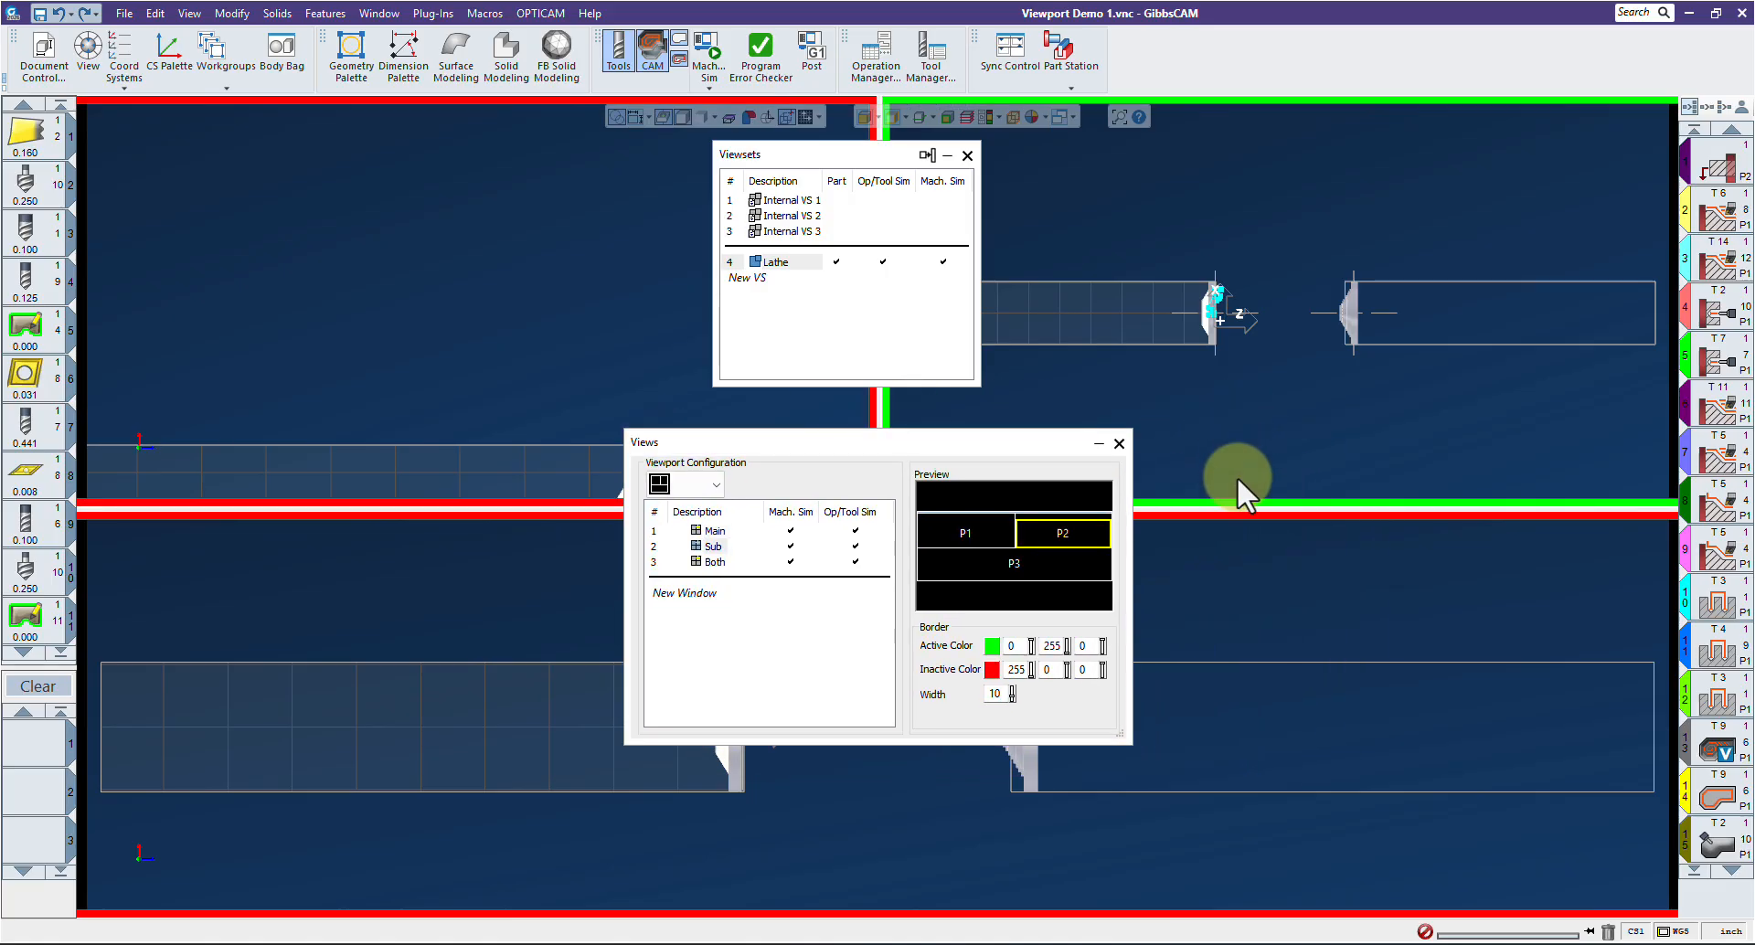
pyautogui.click(1273, 692)
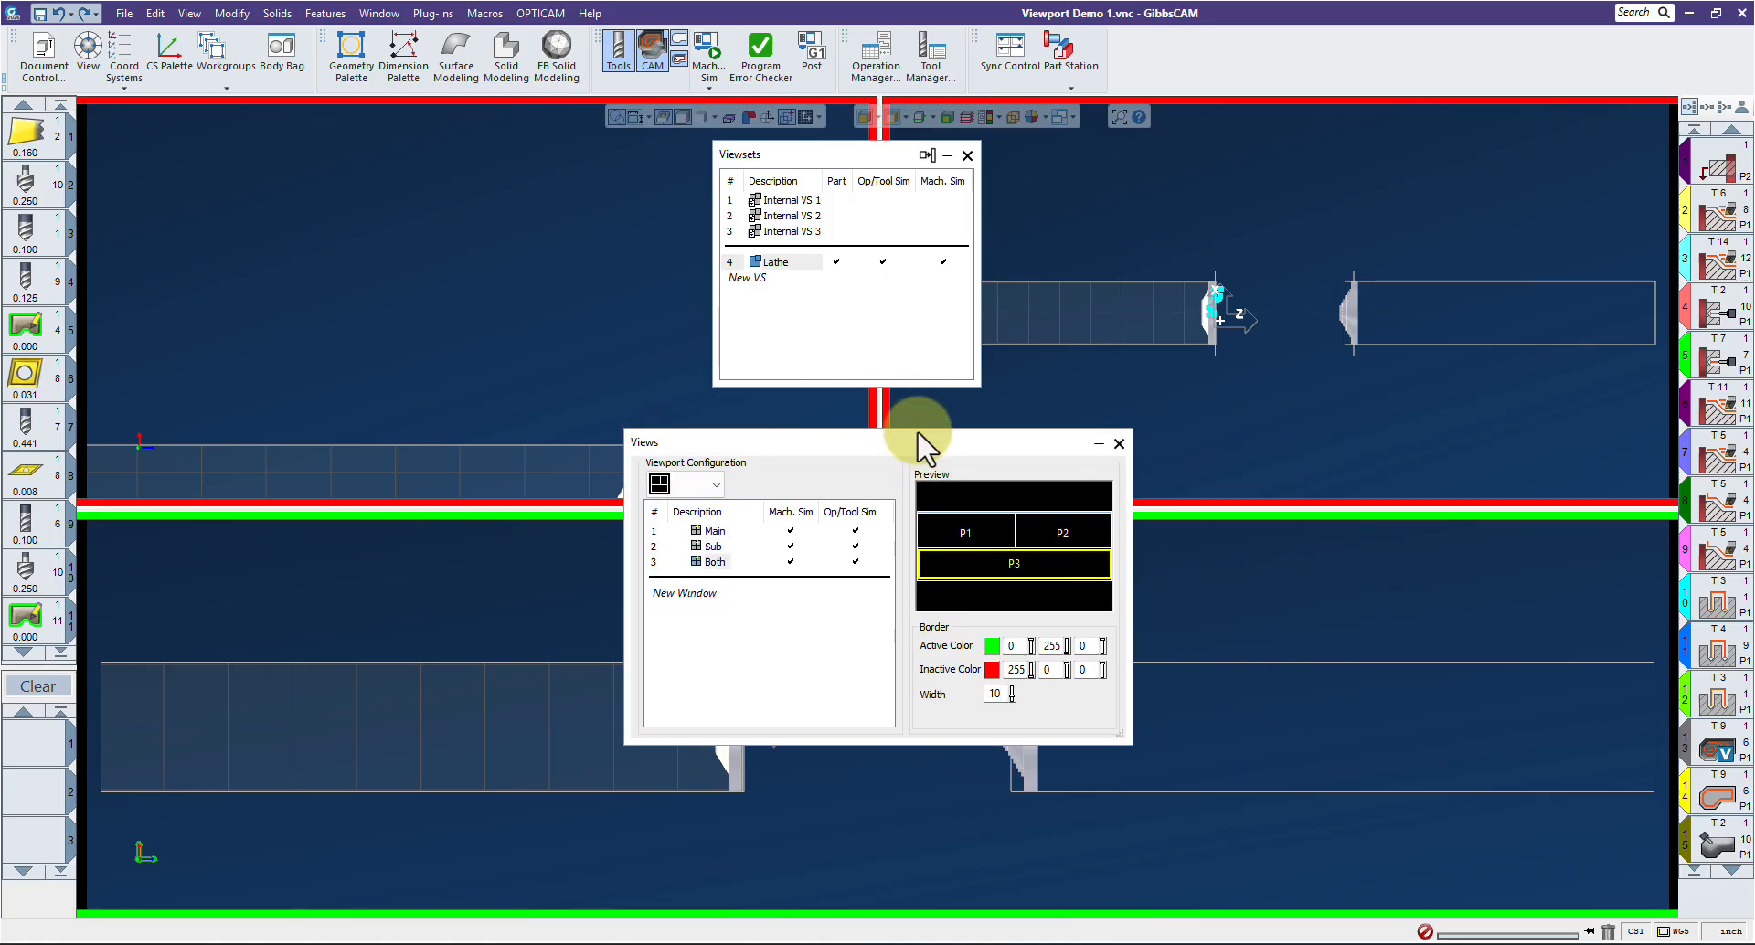
# Step: Start the machine simulation and orient the Main pane on the main-spindle part and the Sub pane on the sub-spindle chuck
pyautogui.moveTo(934, 443); pyautogui.dragTo(1227, 526)
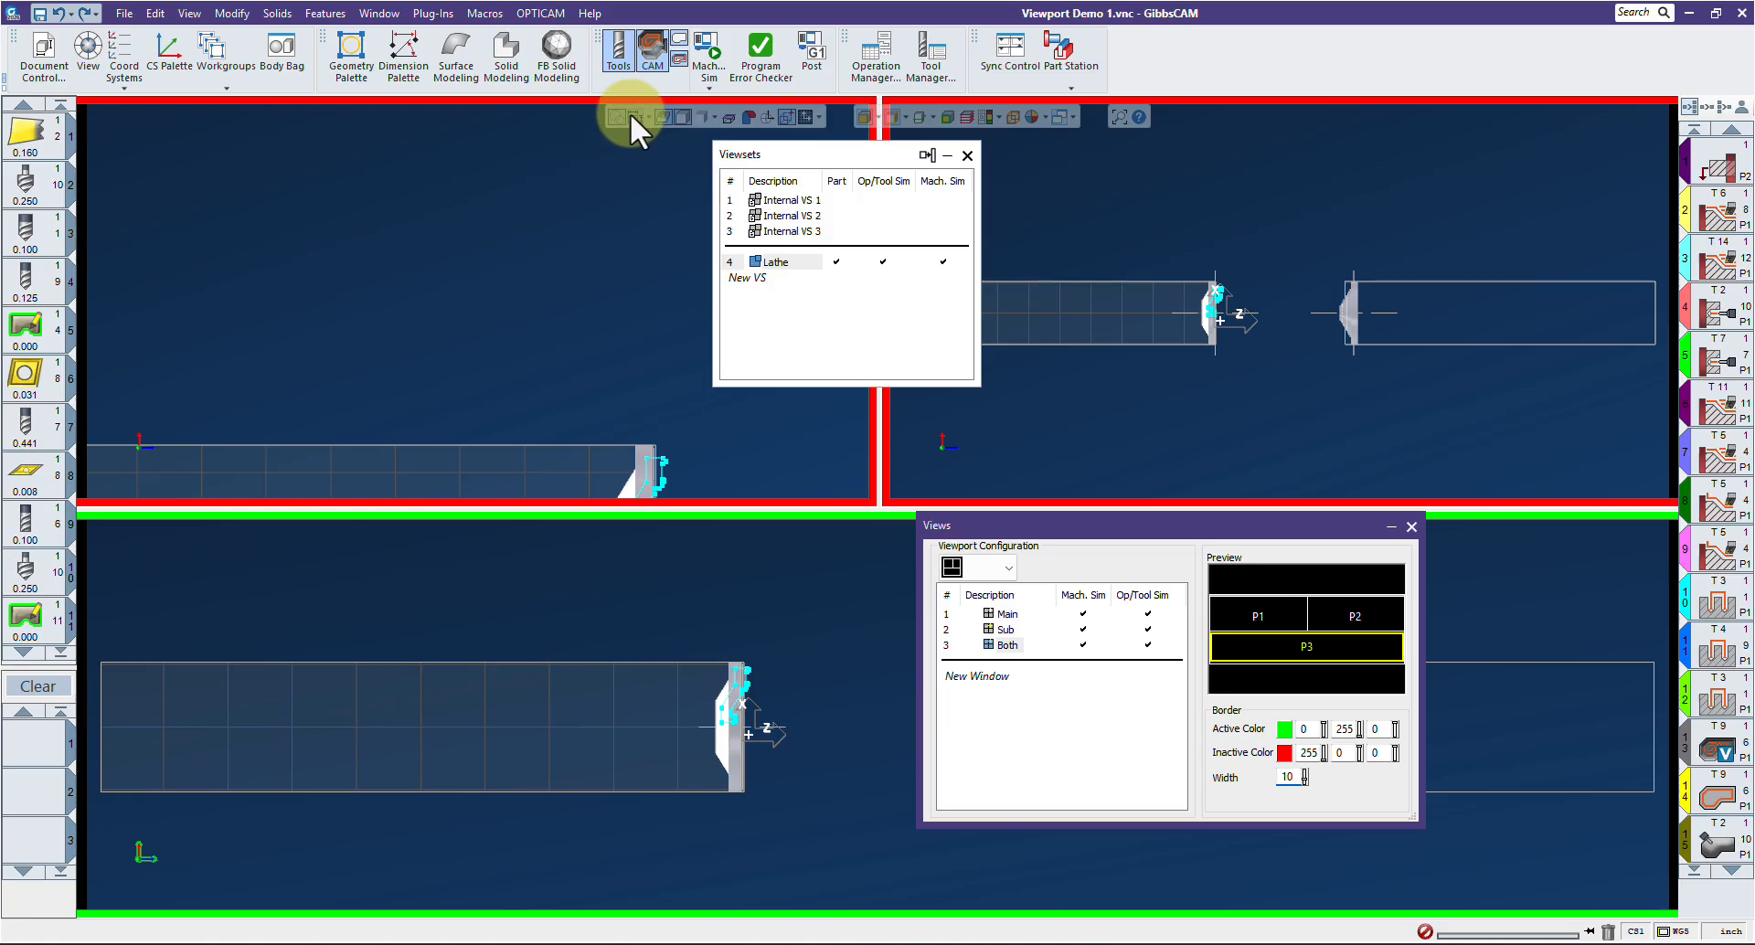
pyautogui.click(709, 64)
pyautogui.click(612, 442)
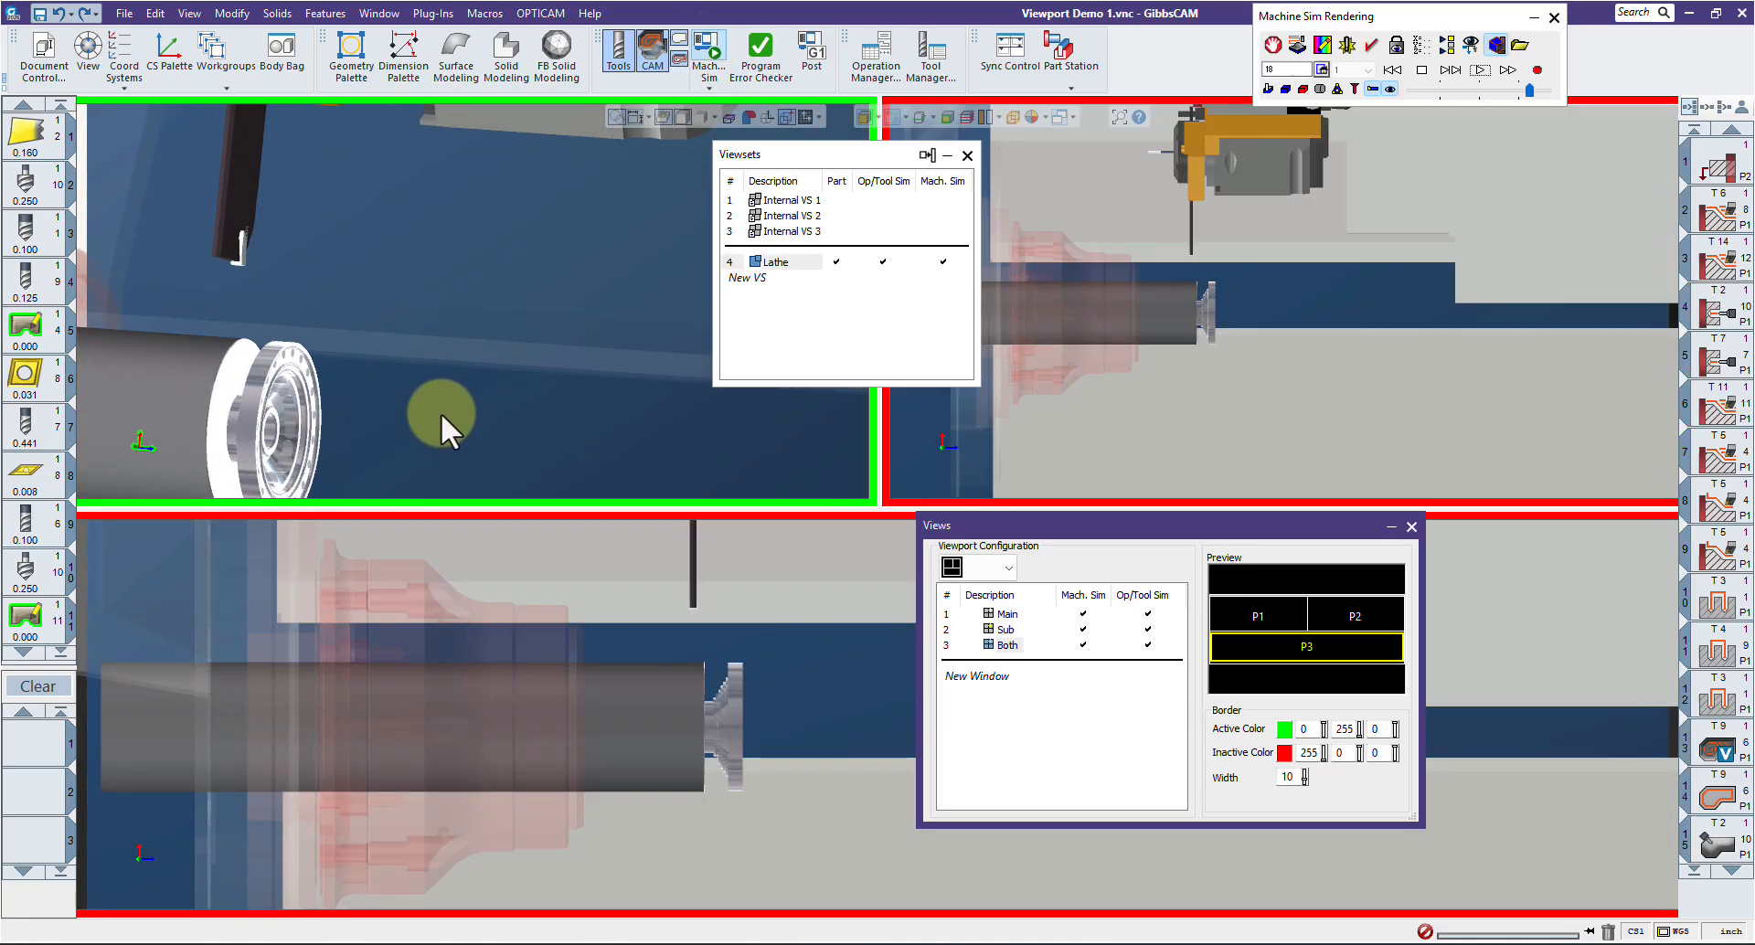
pyautogui.moveTo(441, 414); pyautogui.dragTo(603, 339)
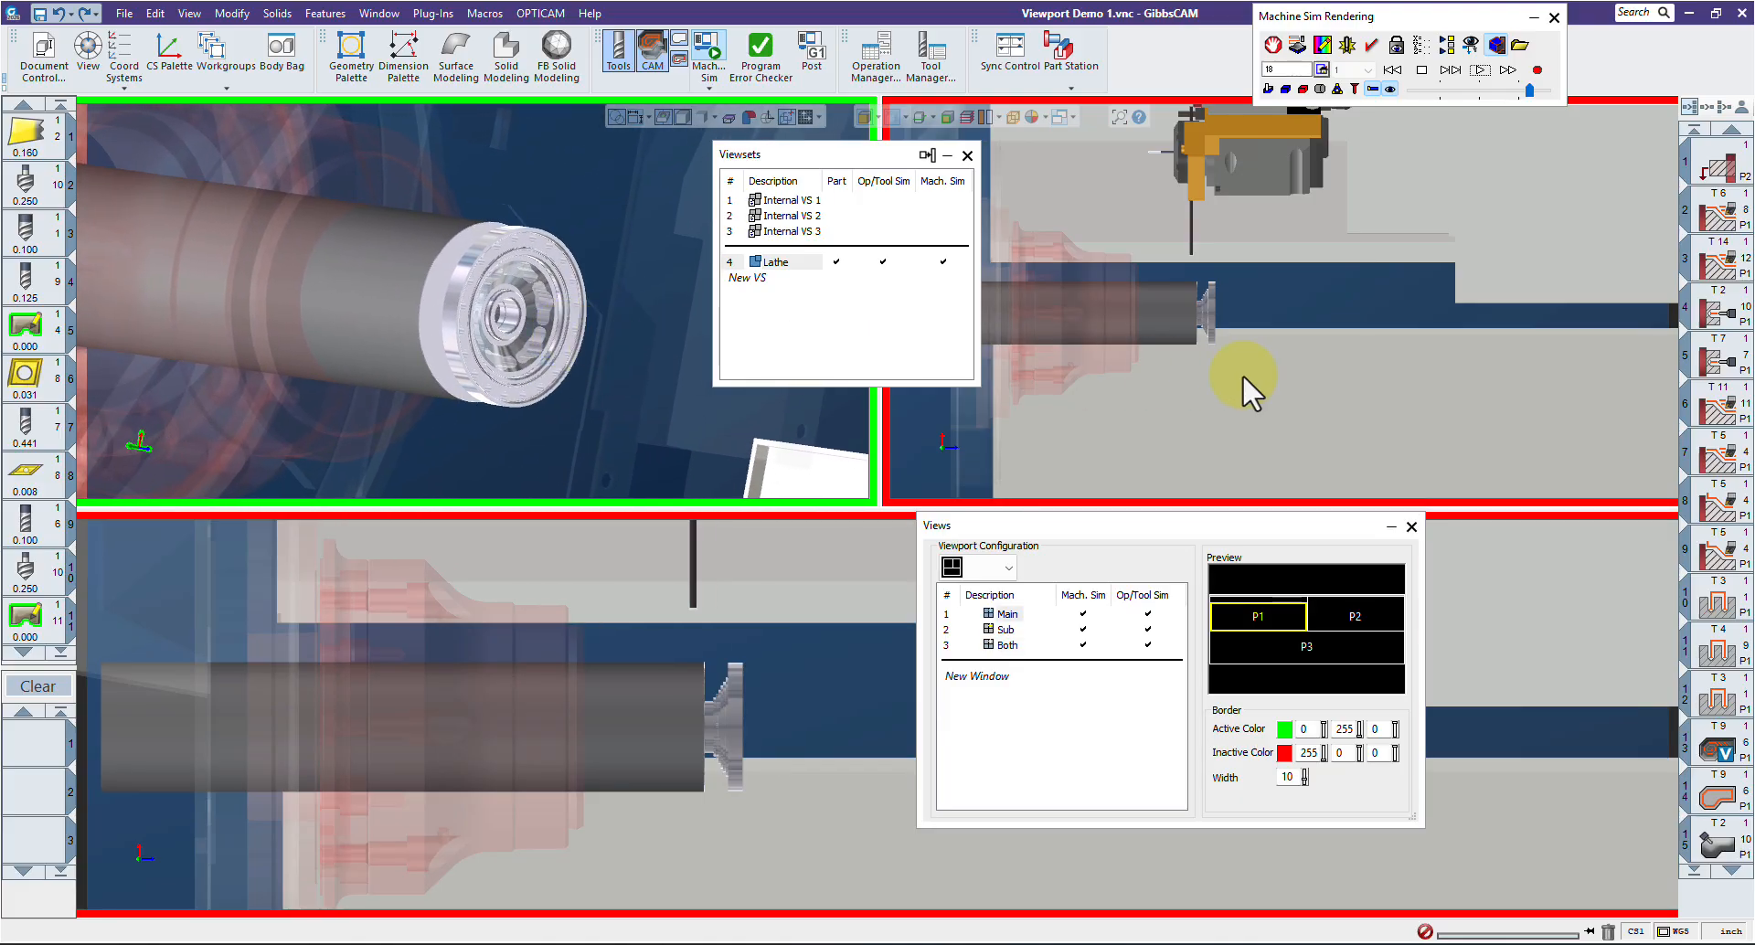
pyautogui.click(1309, 309)
pyautogui.moveTo(1310, 309); pyautogui.dragTo(1383, 342)
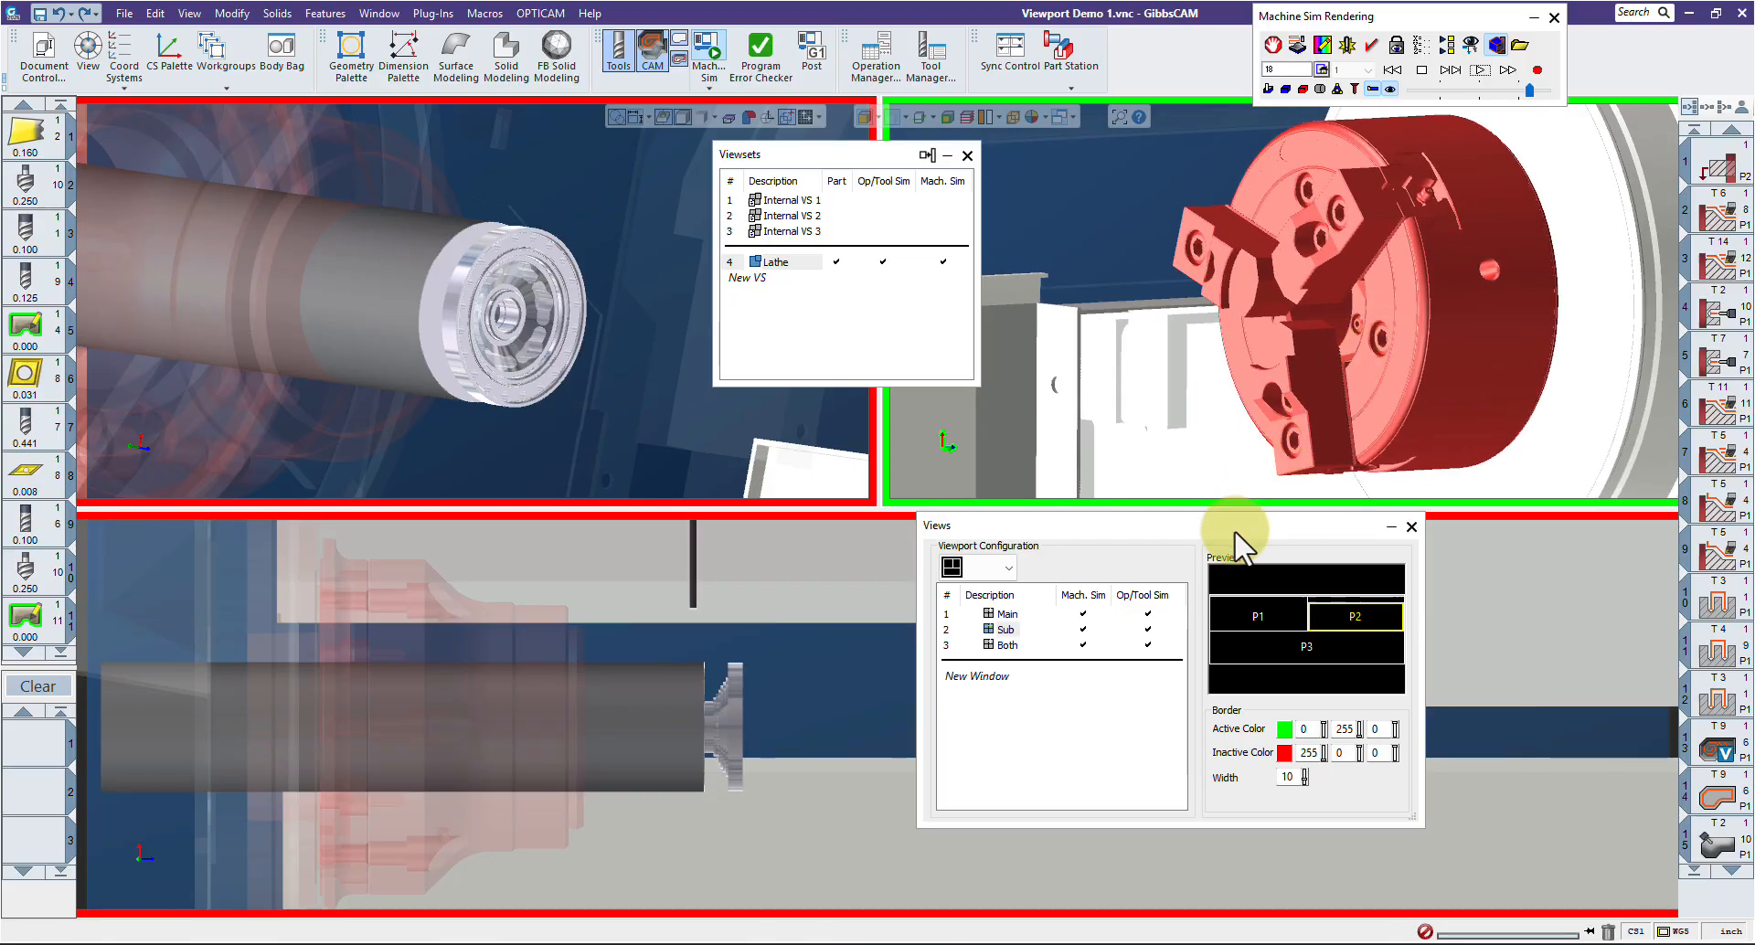
# Step: Frame the Both pane so that the main-spindle part and the red sub-spindle chuck are shown together
pyautogui.moveTo(1234, 530); pyautogui.dragTo(918, 150)
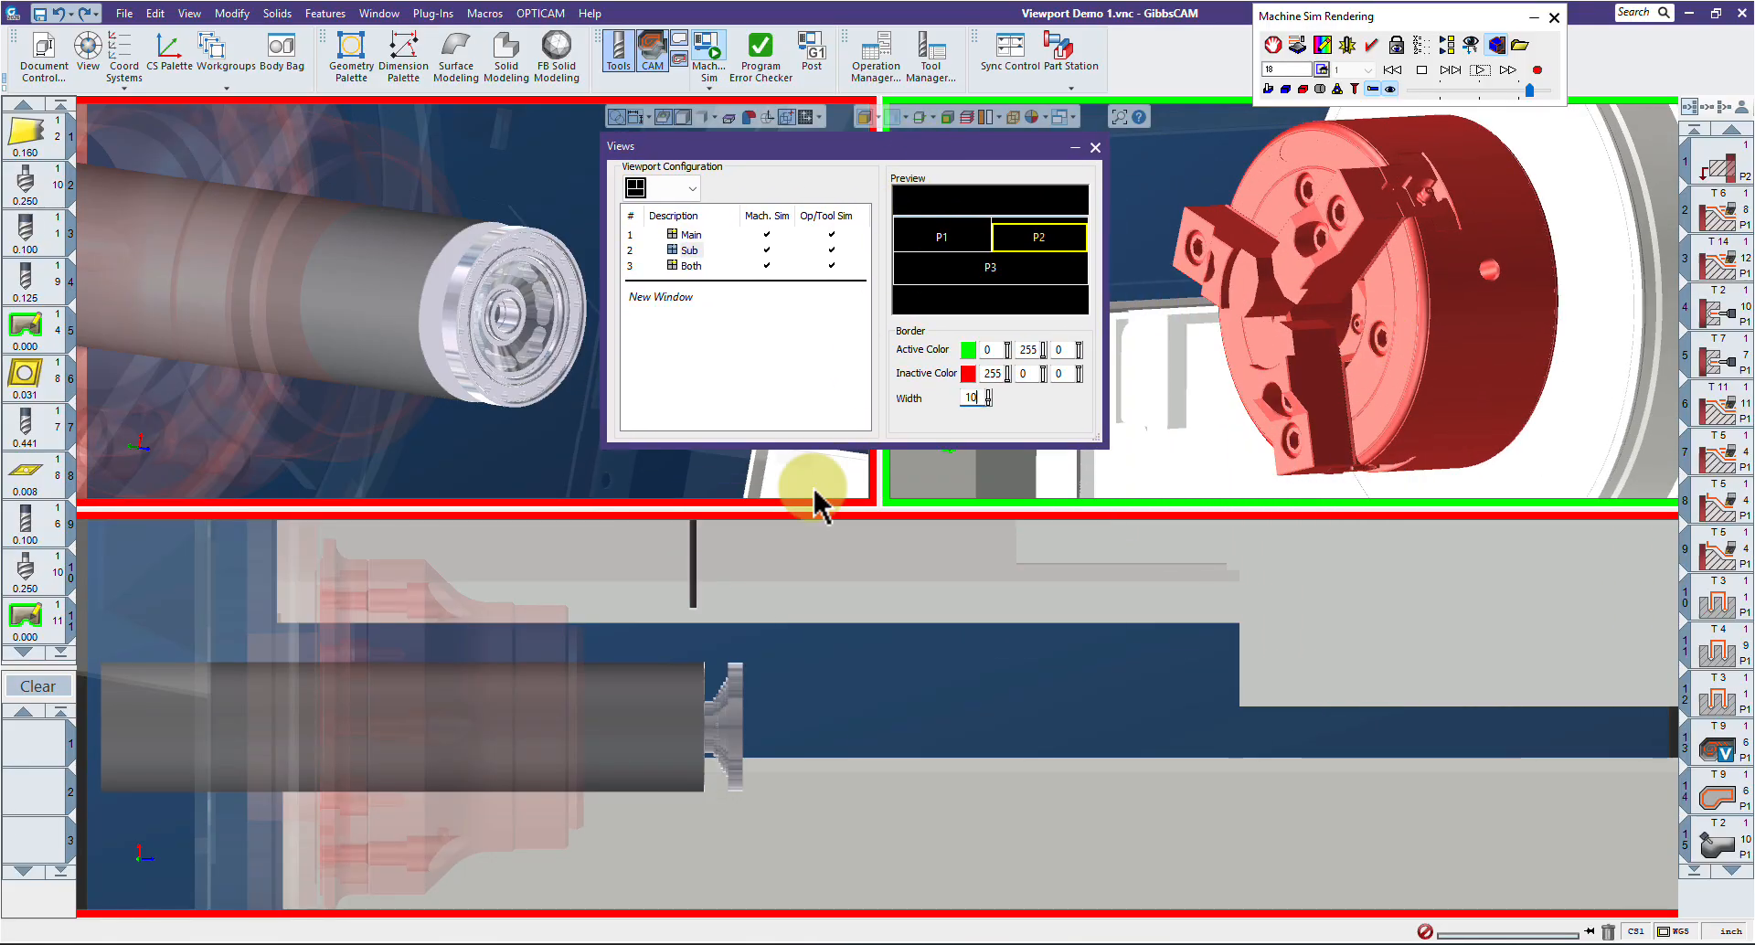
pyautogui.click(823, 717)
pyautogui.moveTo(956, 738); pyautogui.dragTo(565, 766)
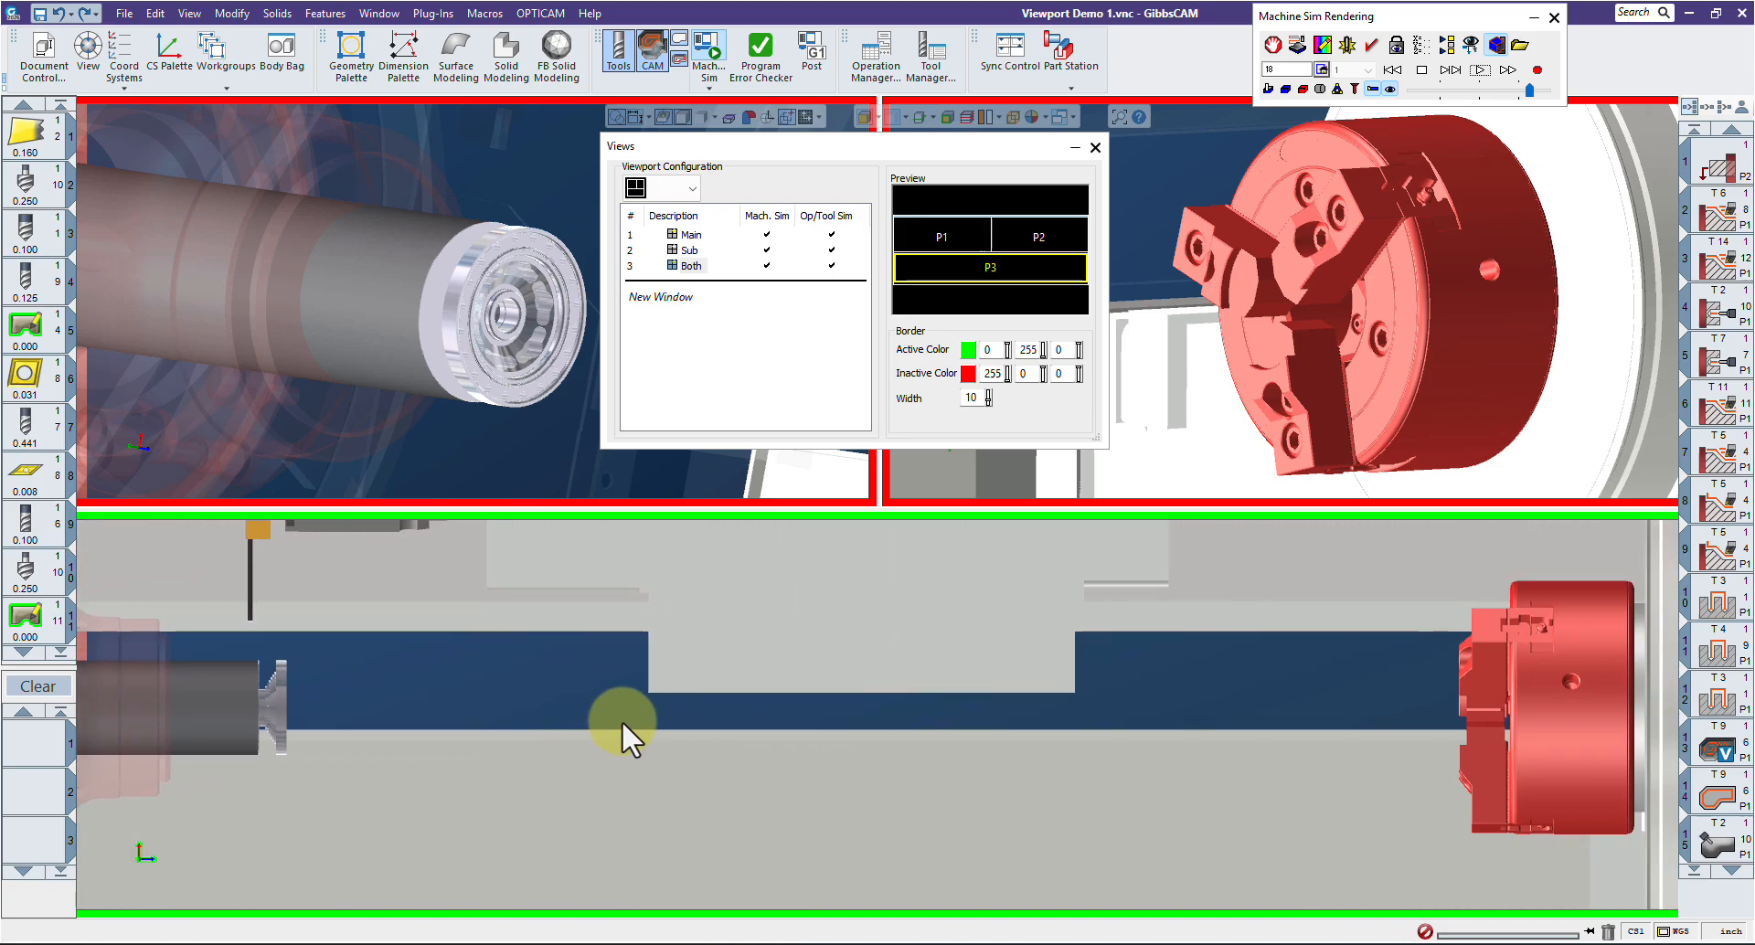
pyautogui.scroll(1, 623, 719)
pyautogui.moveTo(632, 718); pyautogui.dragTo(642, 726)
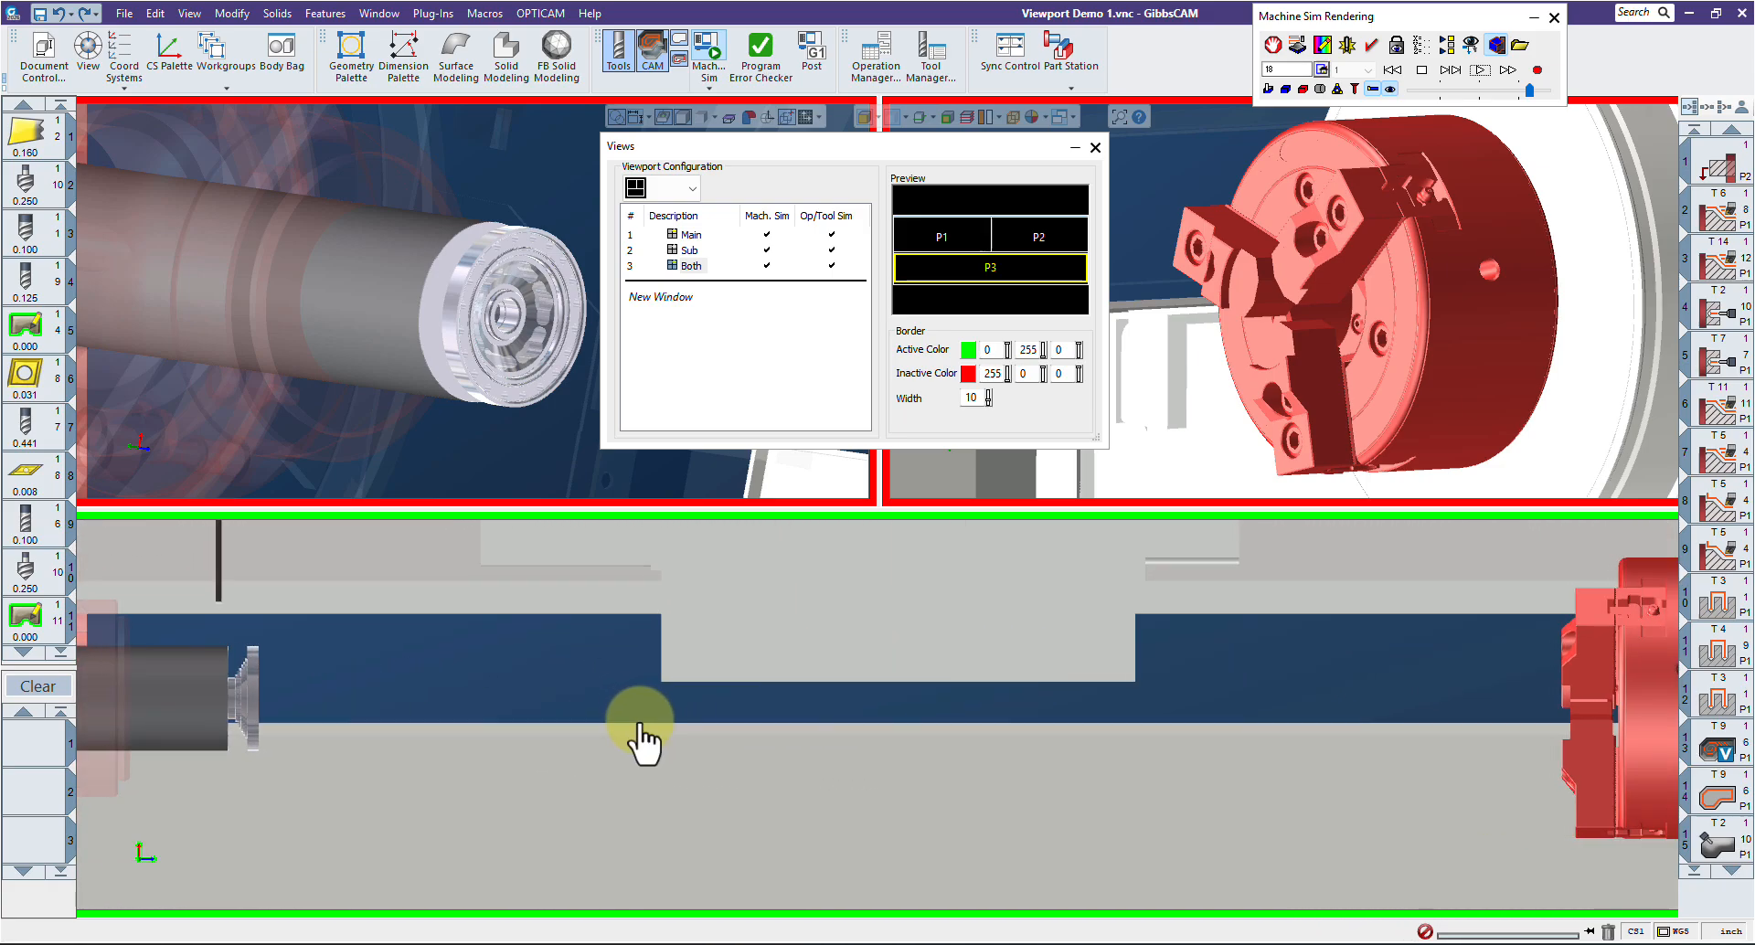
pyautogui.scroll(-3, 674, 721)
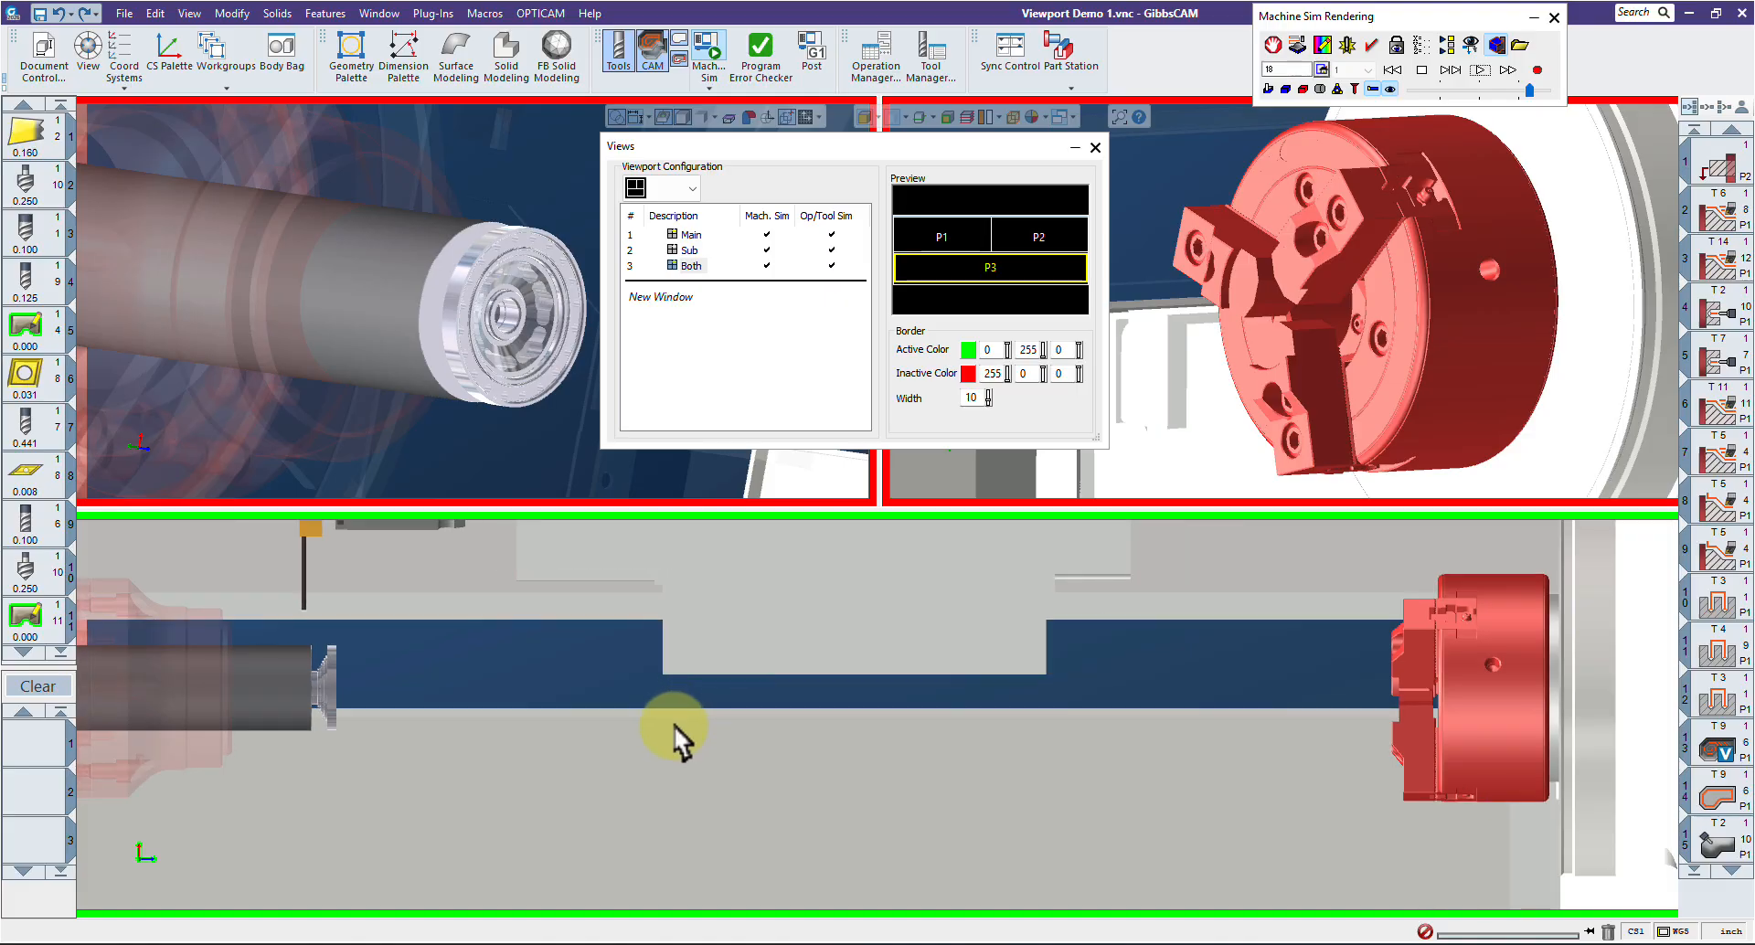
pyautogui.moveTo(693, 745); pyautogui.dragTo(704, 758)
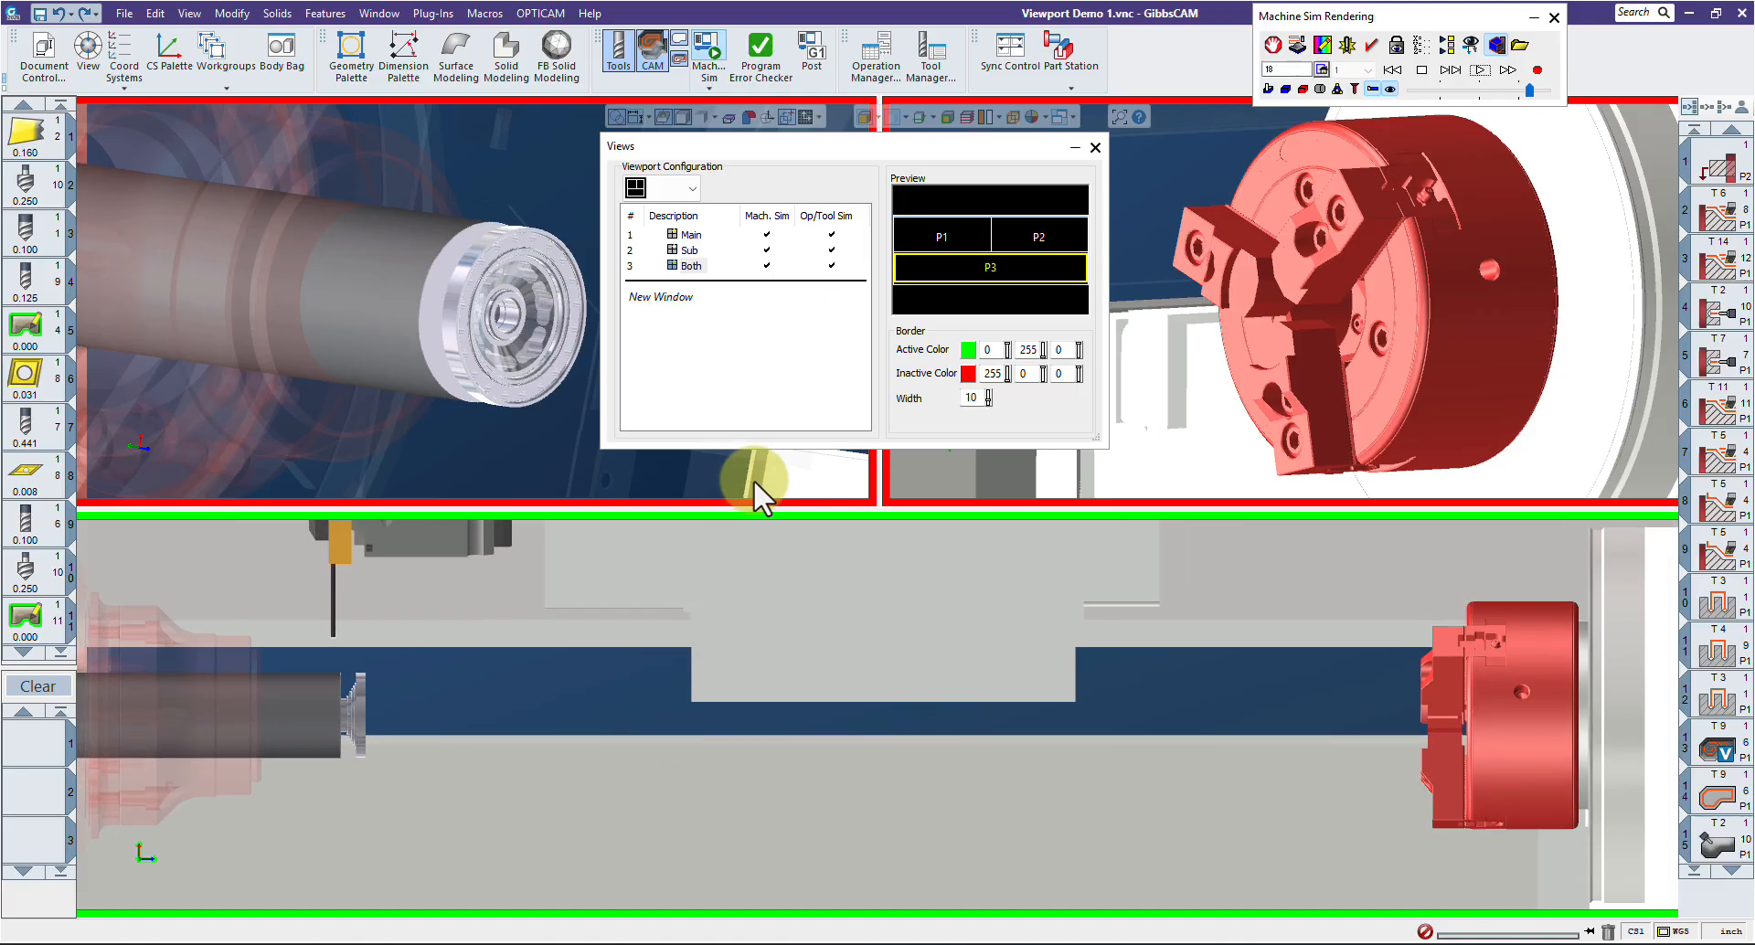
# Step: Play the machine simulation at a reduced speed and collapse the Views and Viewsets windows to uncover the panes
pyautogui.moveTo(824, 151); pyautogui.dragTo(827, 442)
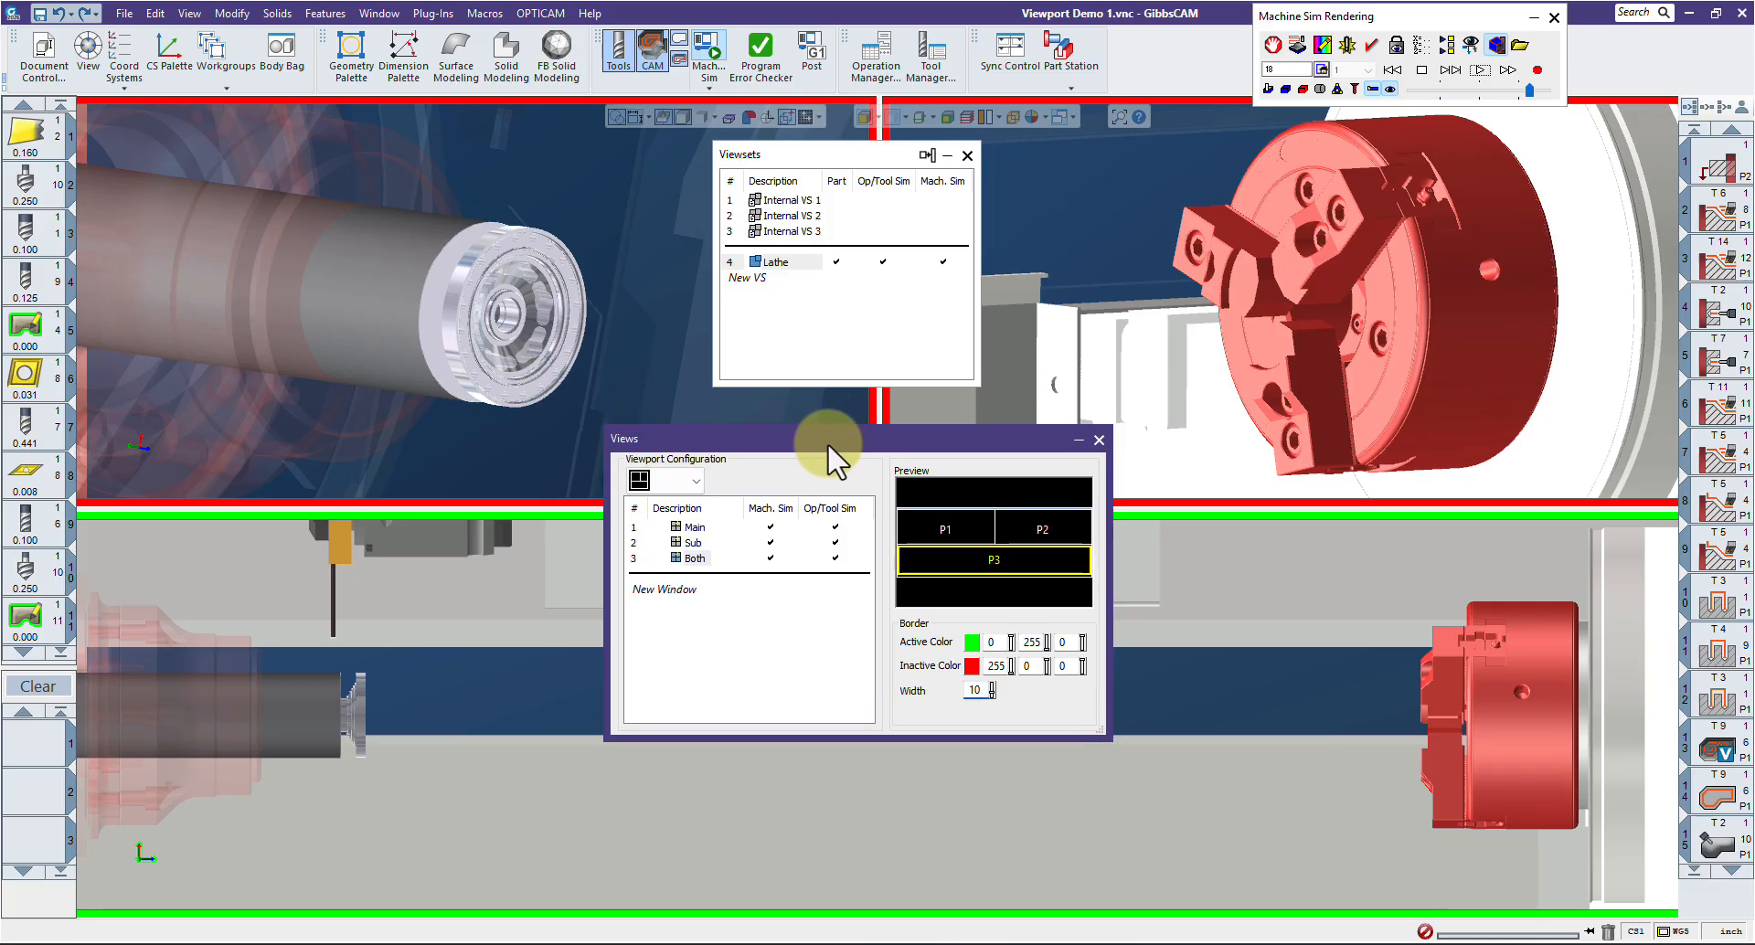
pyautogui.click(1479, 73)
pyautogui.click(1488, 87)
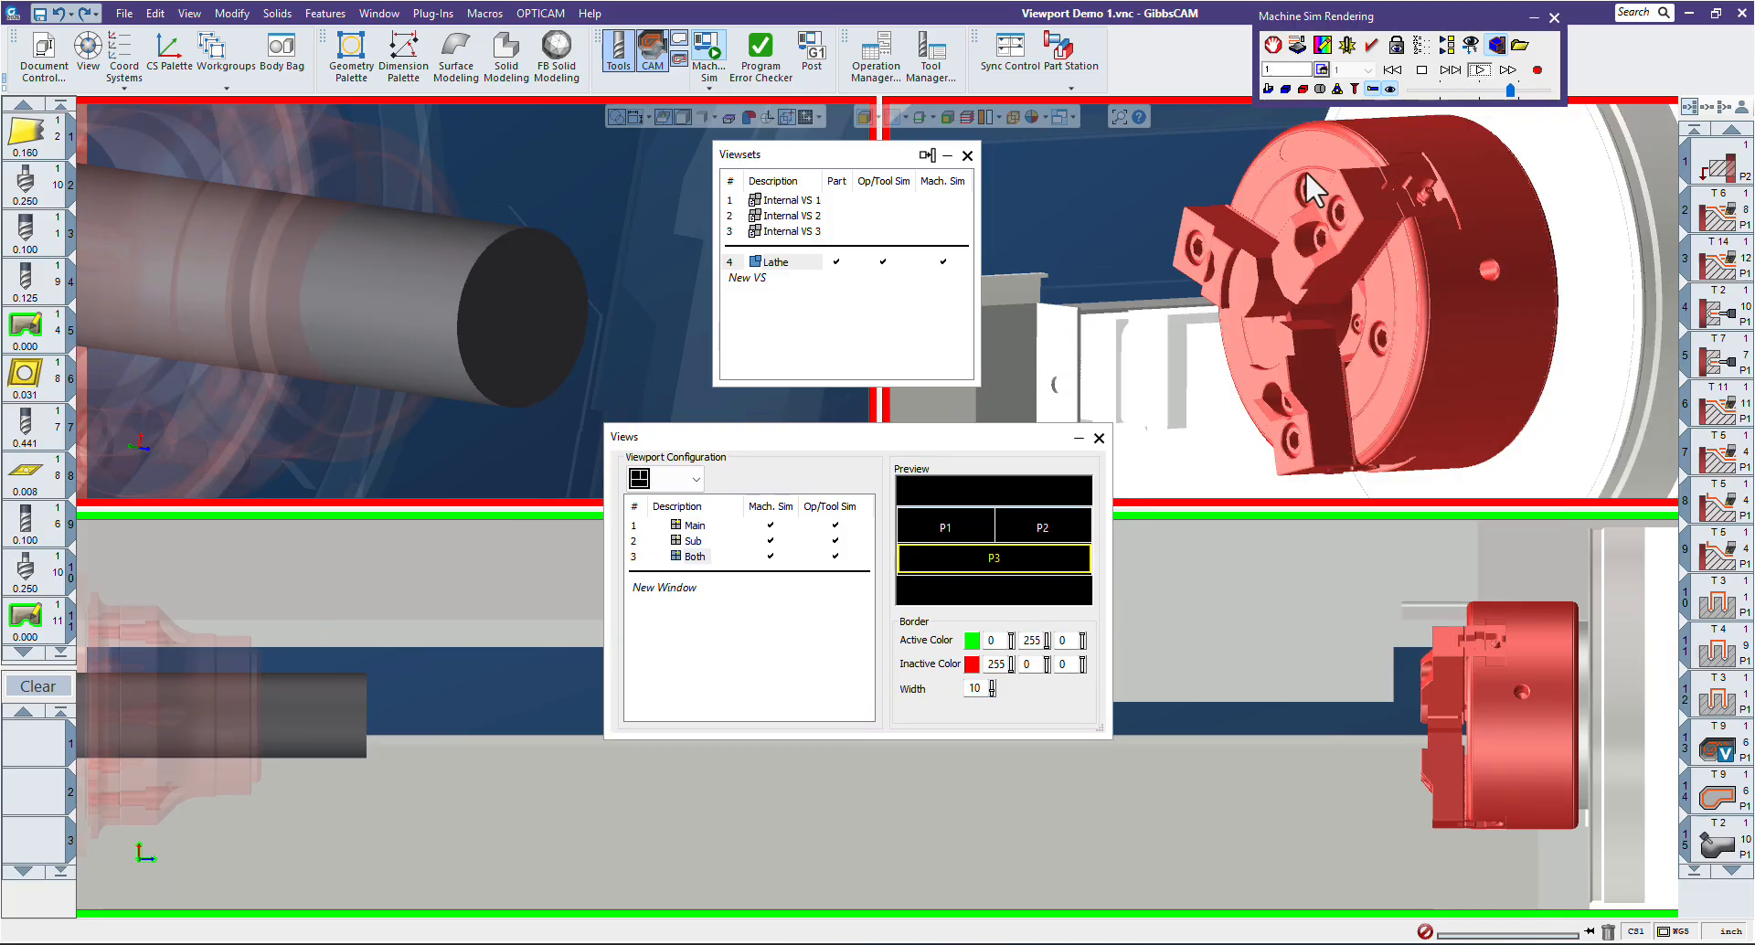
pyautogui.doubleClick(894, 436)
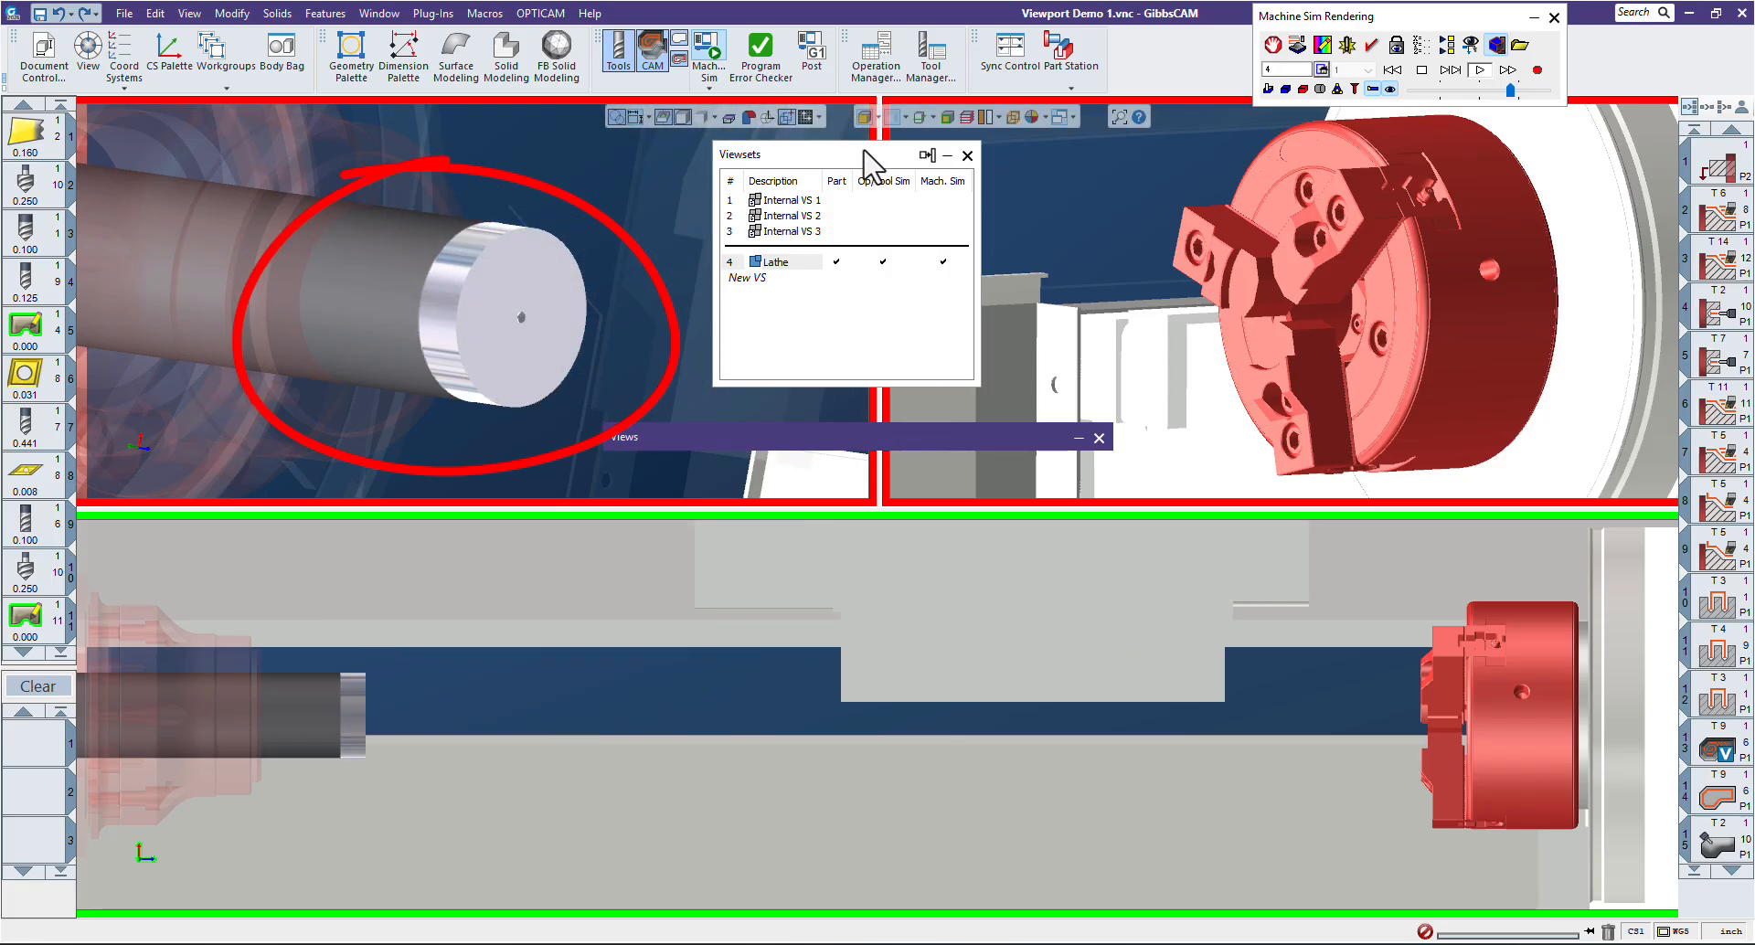
pyautogui.doubleClick(864, 154)
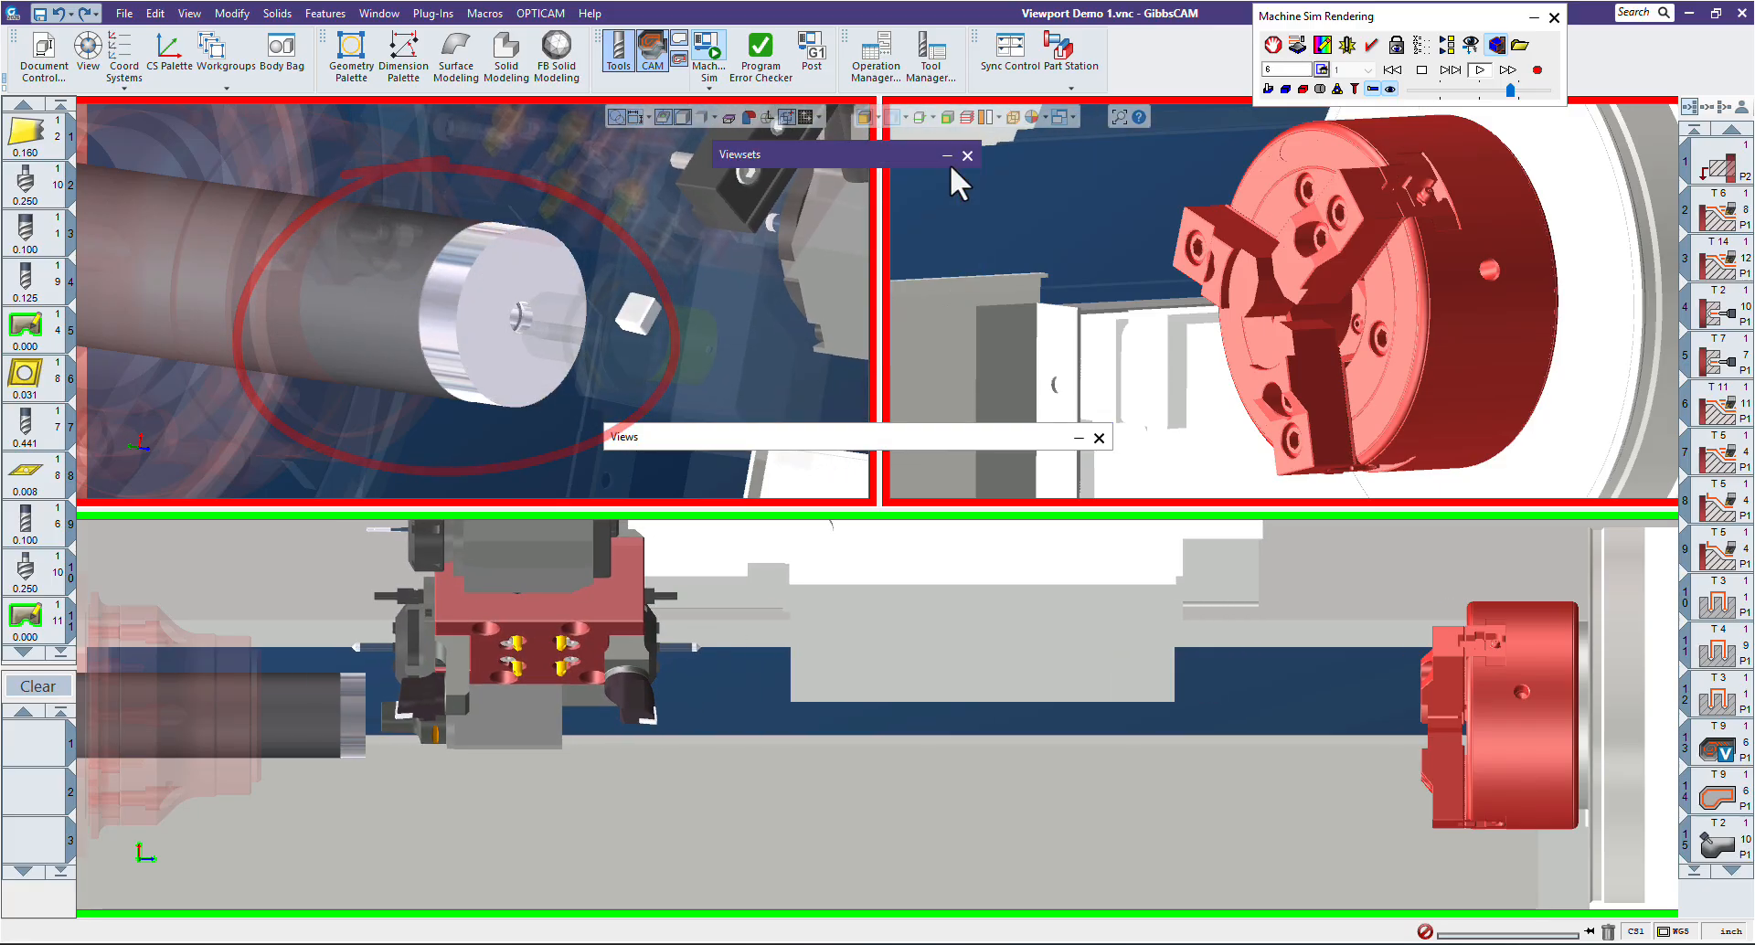
# Step: Run the simulation at maximum speed through to the end and enlarge the finished part in the Sub pane
pyautogui.moveTo(1511, 89); pyautogui.dragTo(1540, 86)
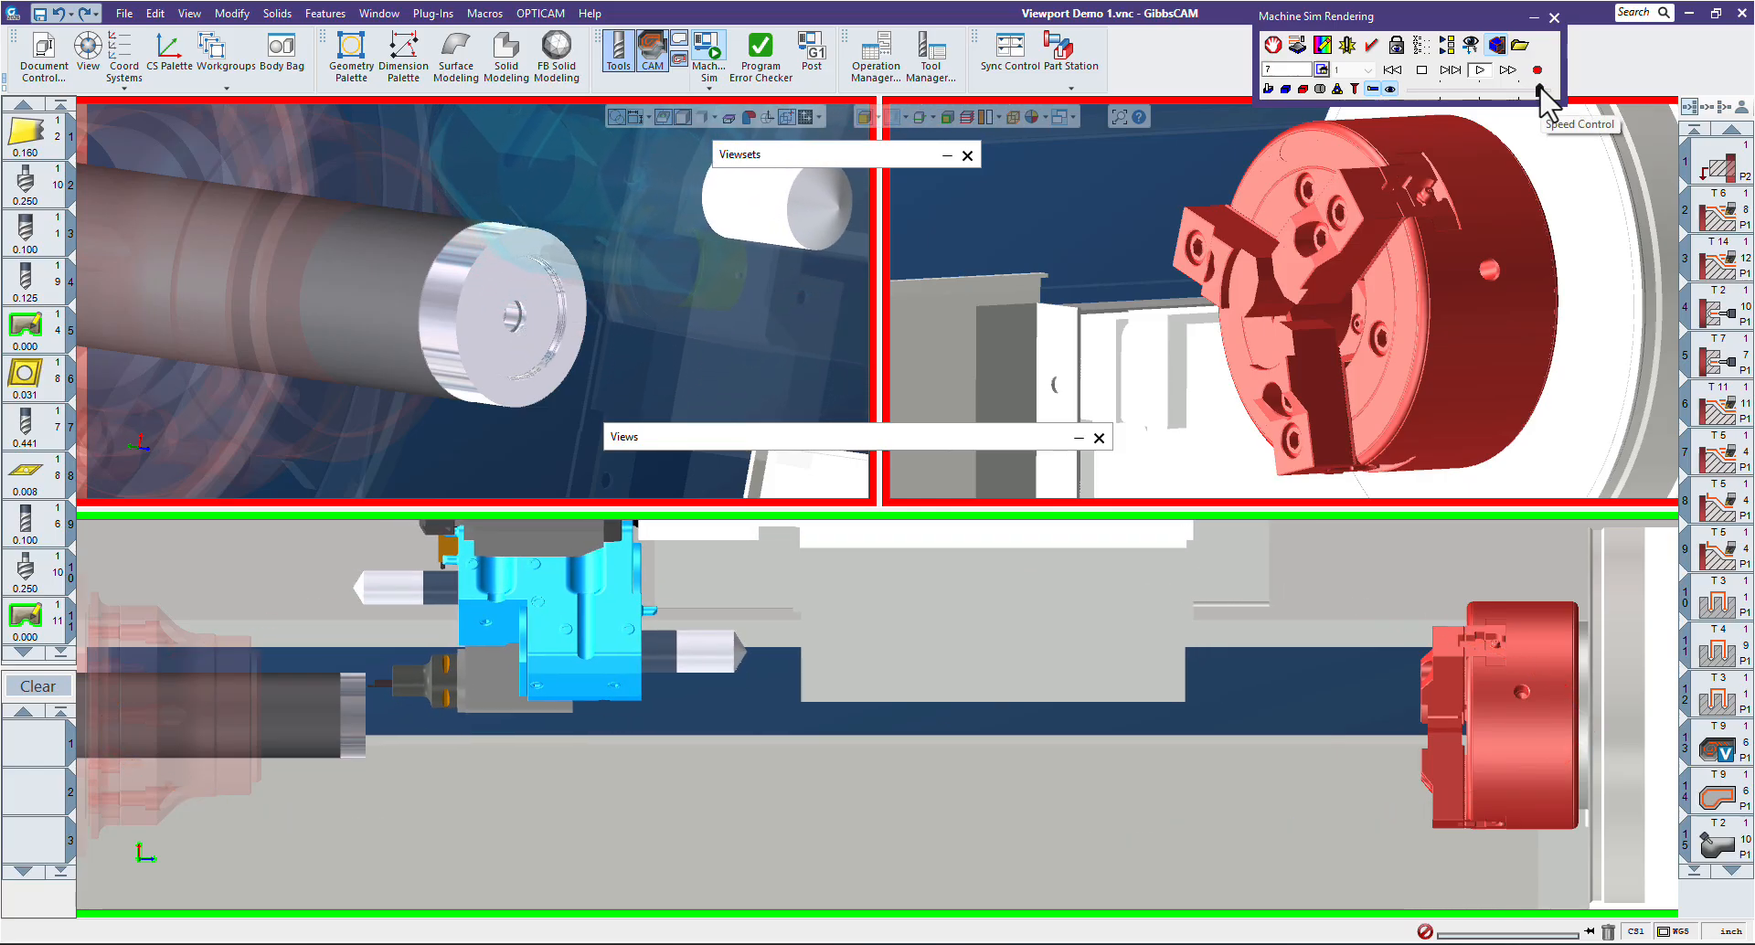
pyautogui.click(1480, 71)
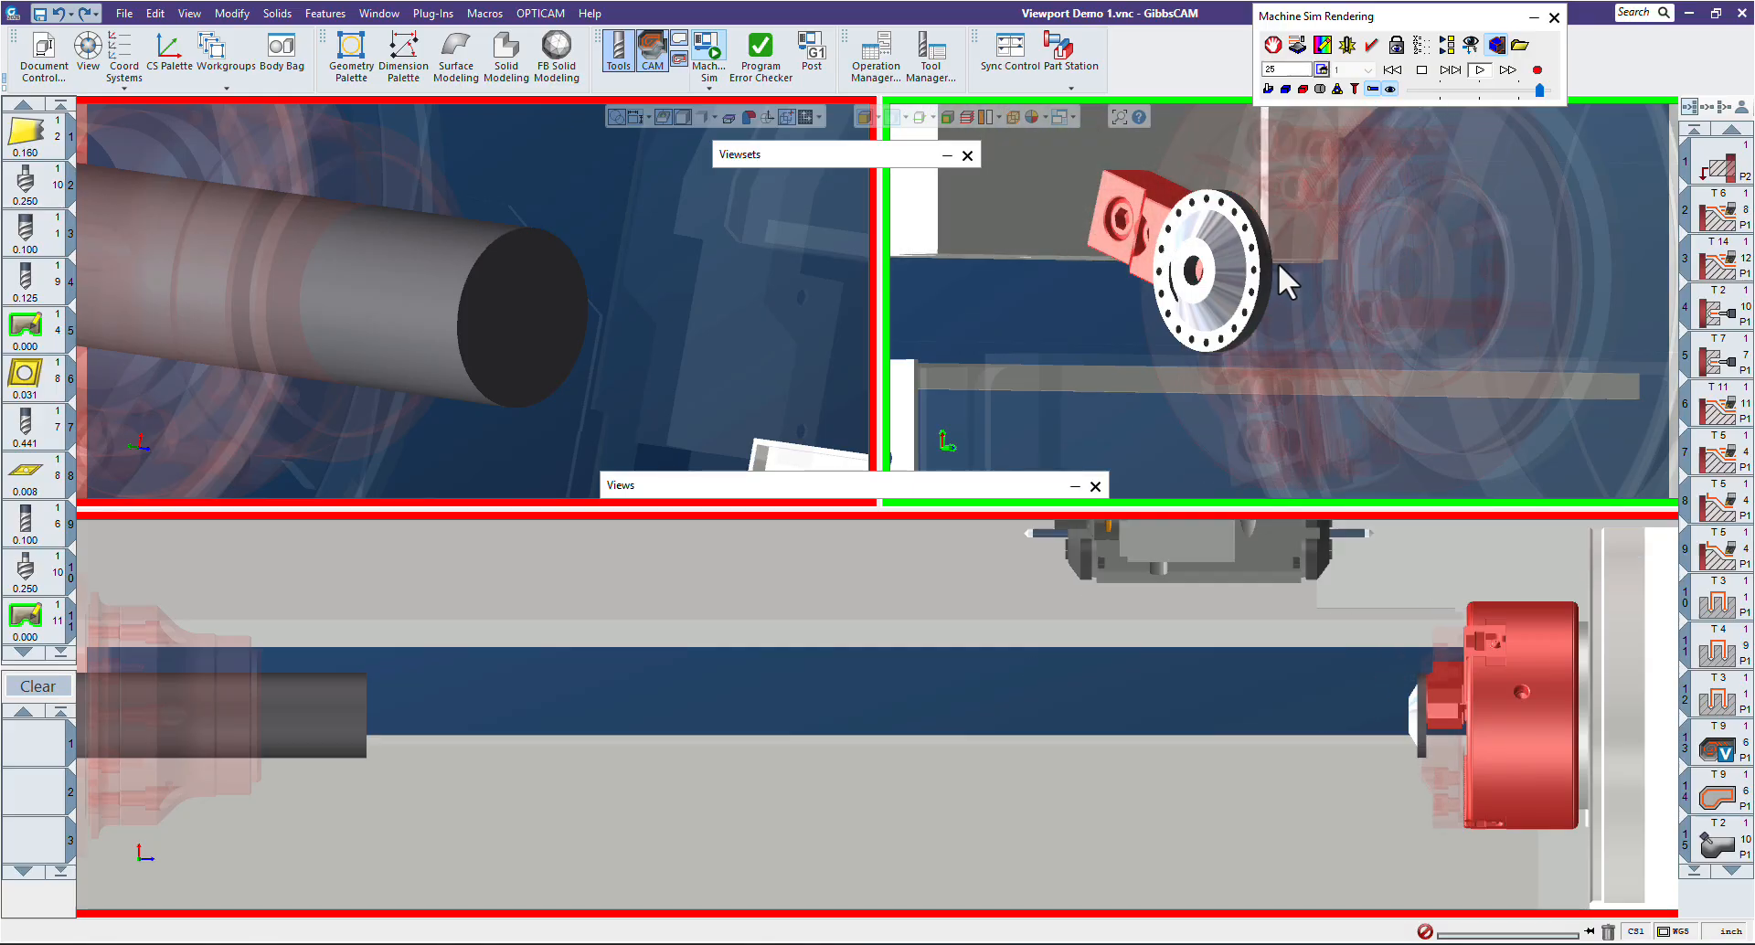
pyautogui.scroll(2, 1332, 335)
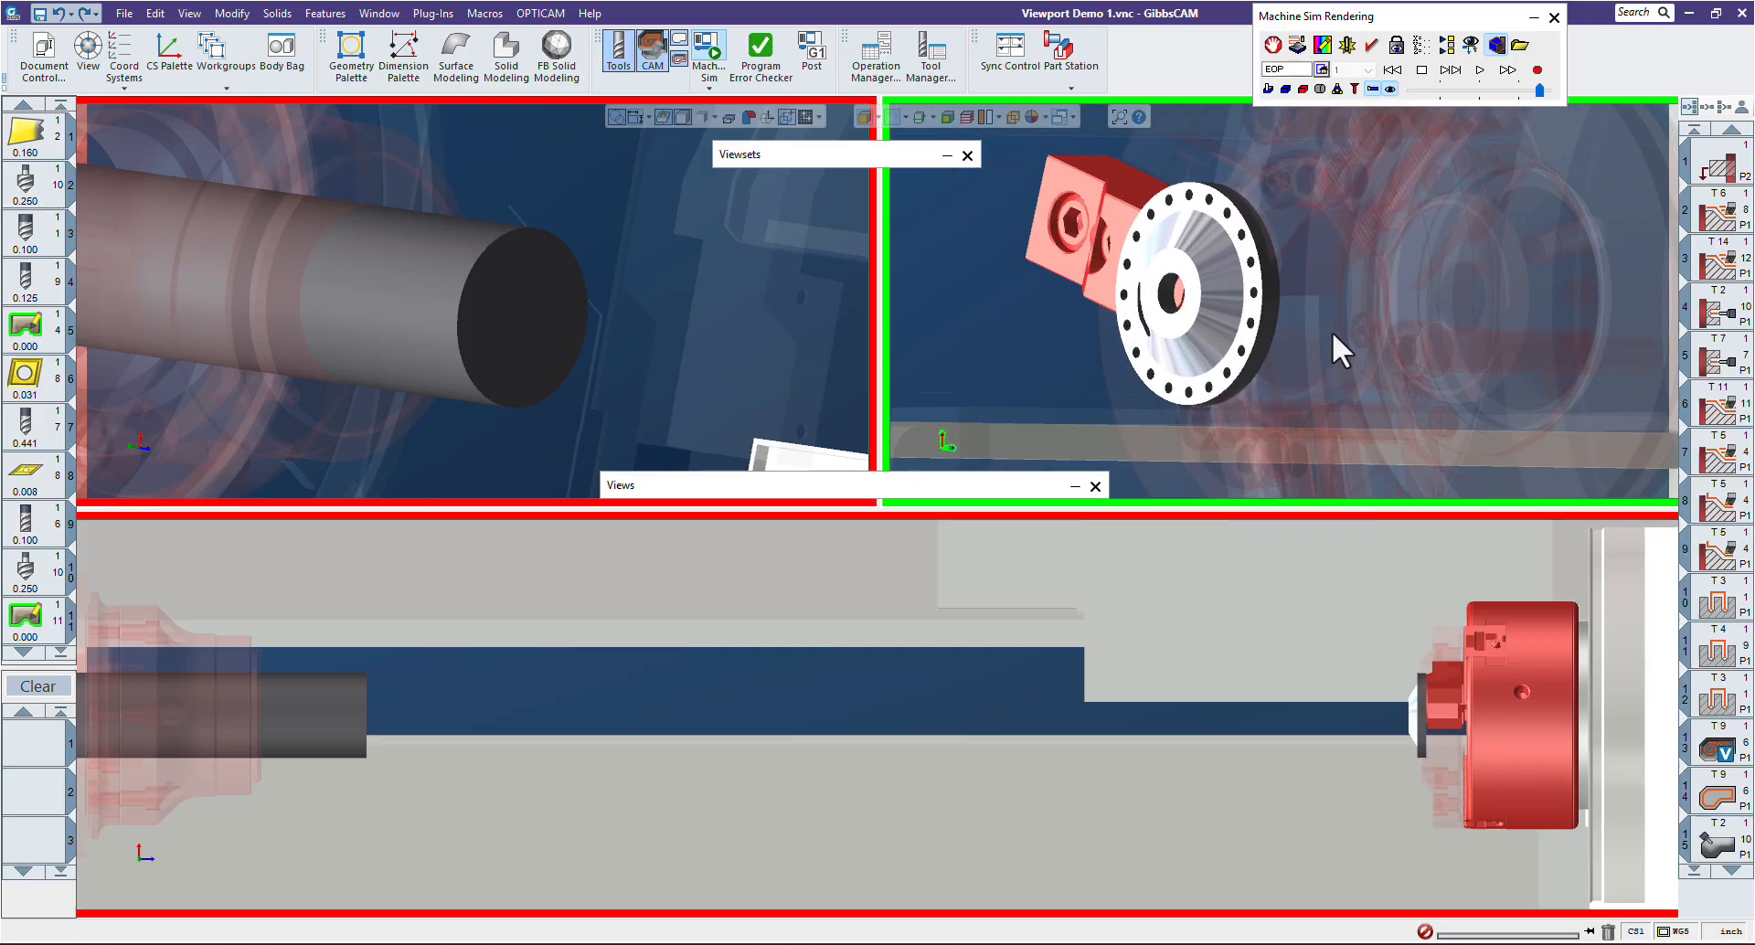
pyautogui.moveTo(1267, 315); pyautogui.dragTo(1363, 339, button='middle')
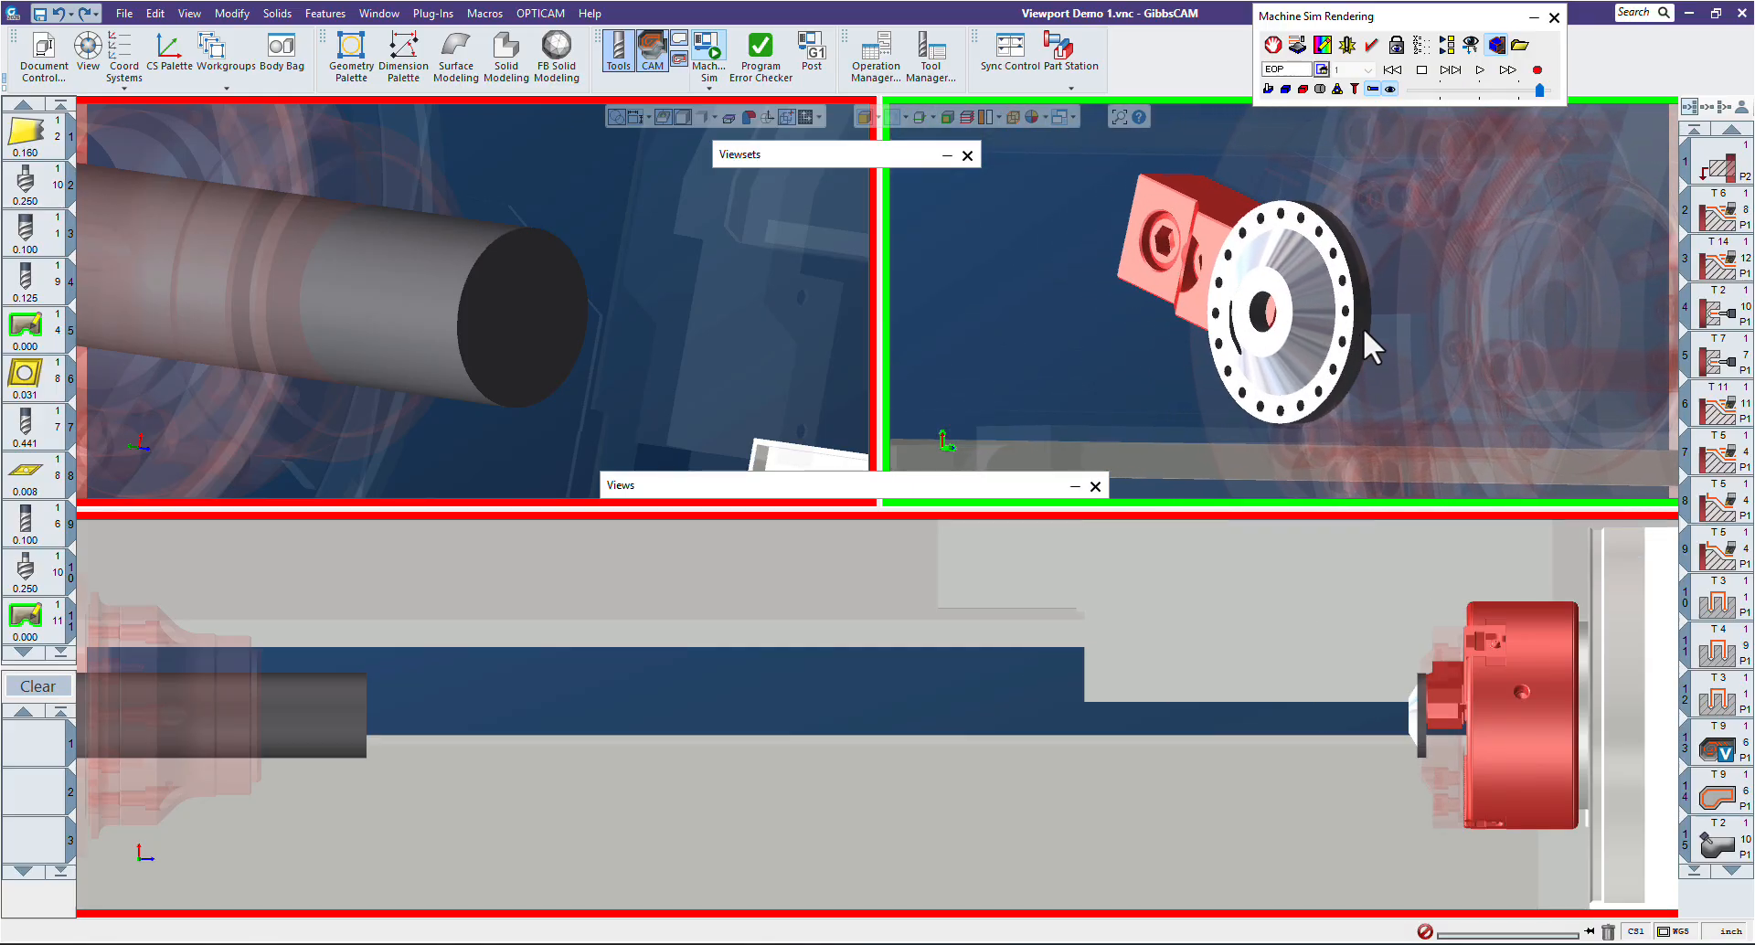